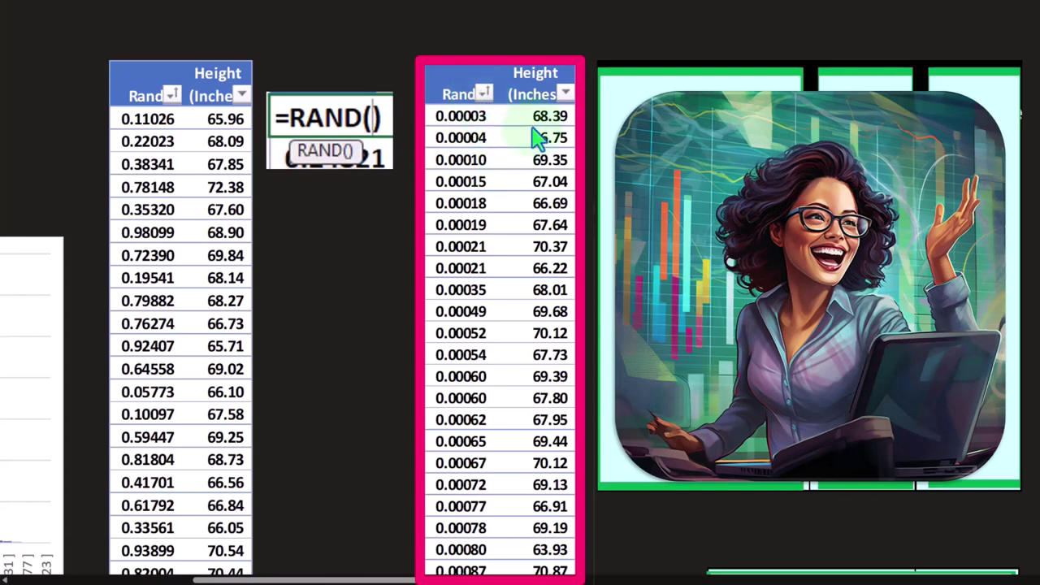
# Remove the cover shape hiding the Sample column beside the sorted Rand and Height table.
pyautogui.scroll(-5, 539, 125)
pyautogui.scroll(5, 539, 126)
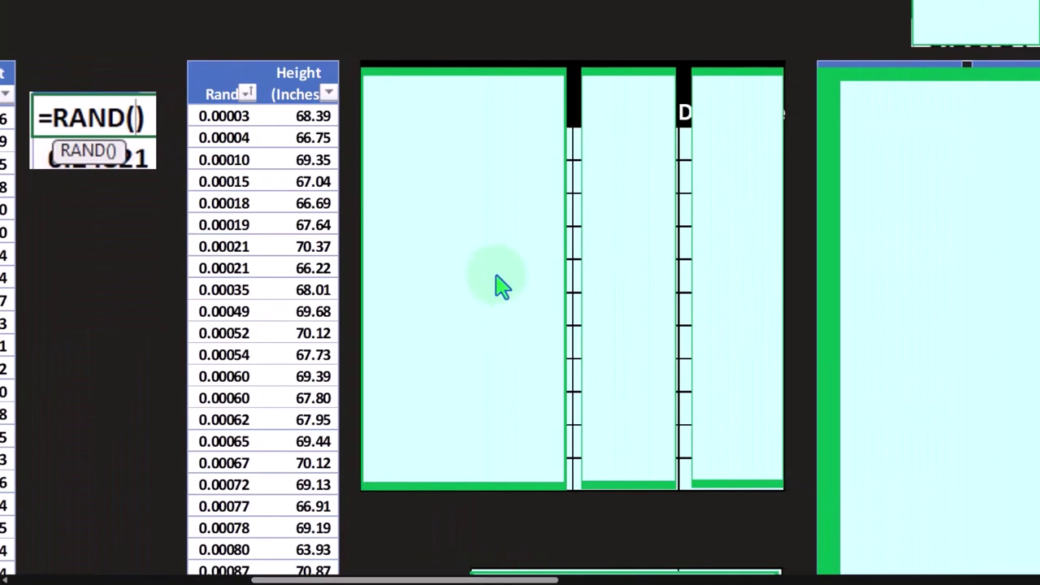
pyautogui.moveTo(476, 207); pyautogui.dragTo(480, 259)
pyautogui.press('Delete')
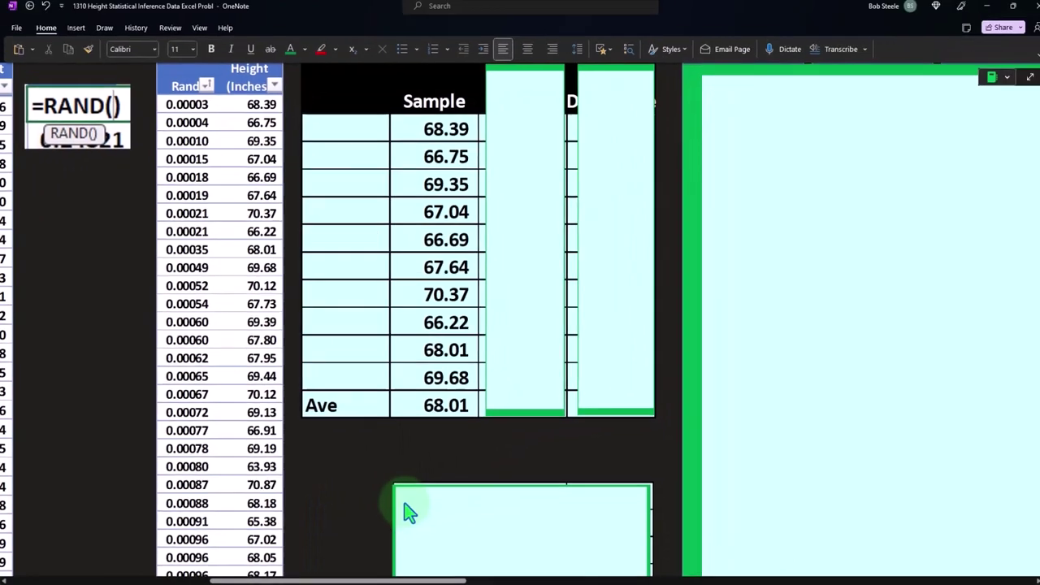
# Delete the cover shape over the Average Mean, Median, Max and Min table.
pyautogui.scroll(-2, 473, 446)
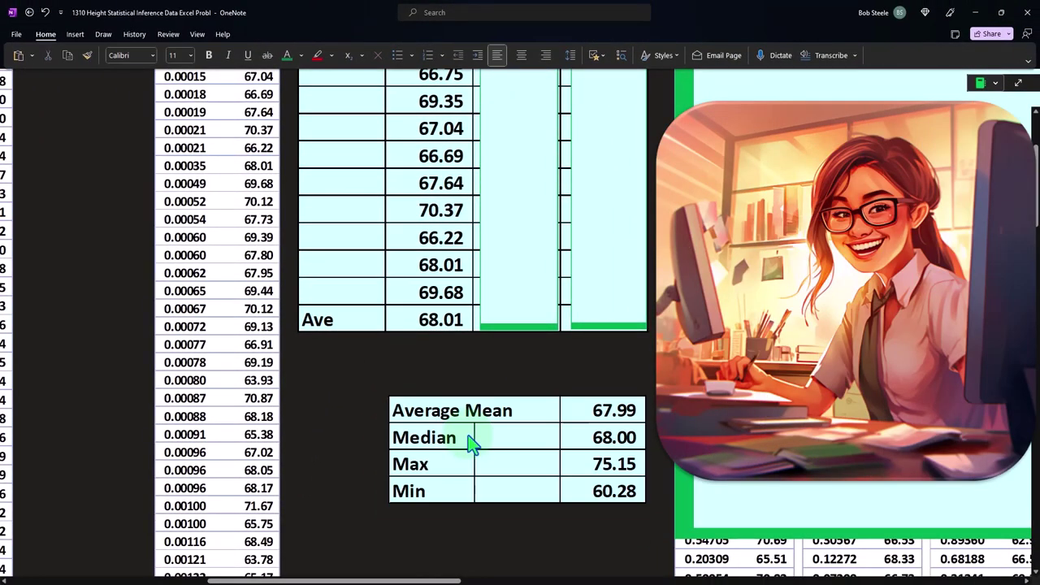
pyautogui.click(473, 443)
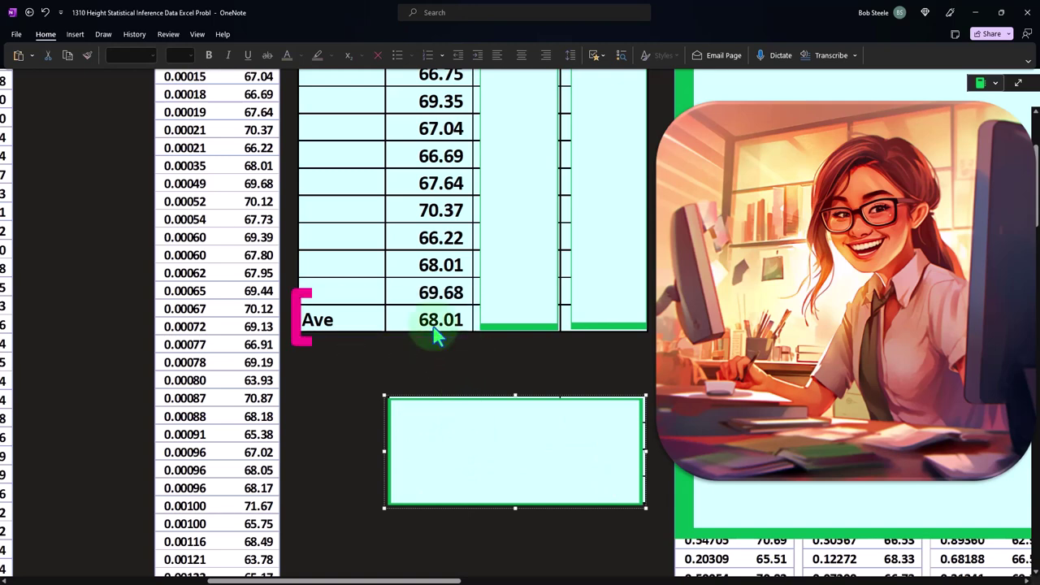
pyautogui.scroll(2, 429, 331)
pyautogui.scroll(-2, 579, 514)
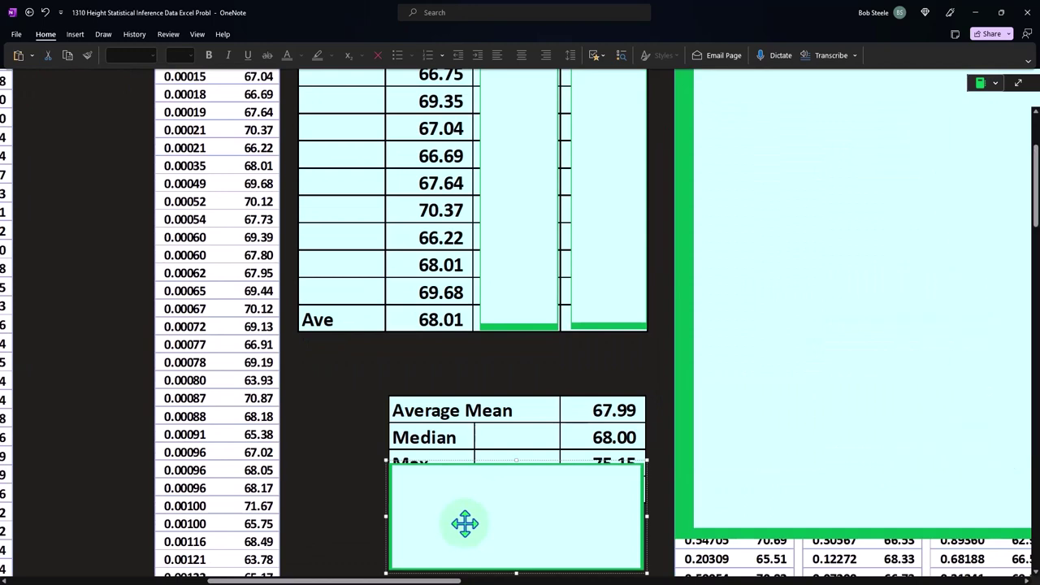
pyautogui.press('Delete')
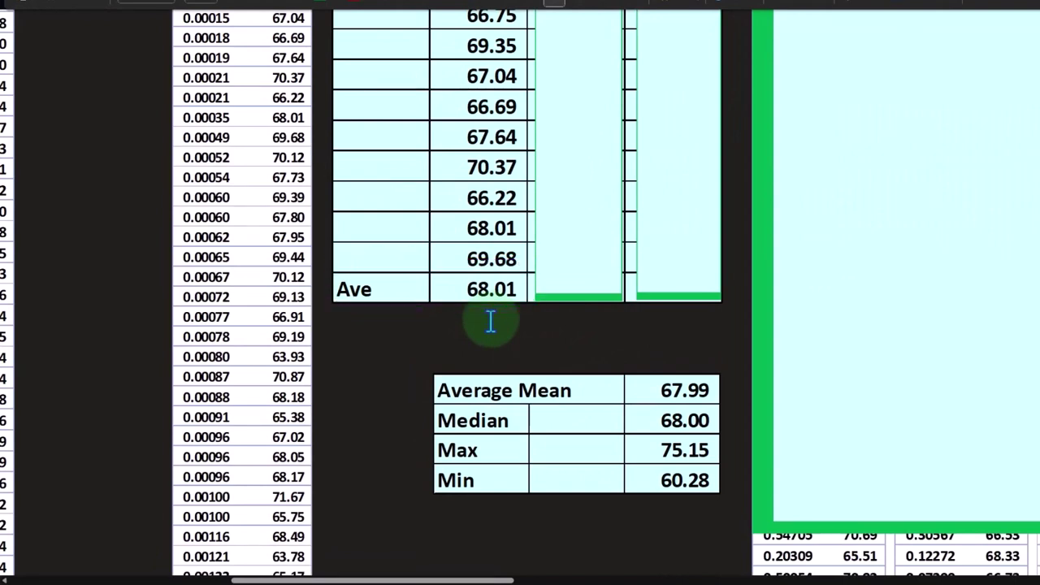
# Remove the Average column's cover and shrink the Difference column's cover to expose its heading and first value.
pyautogui.scroll(2, 491, 322)
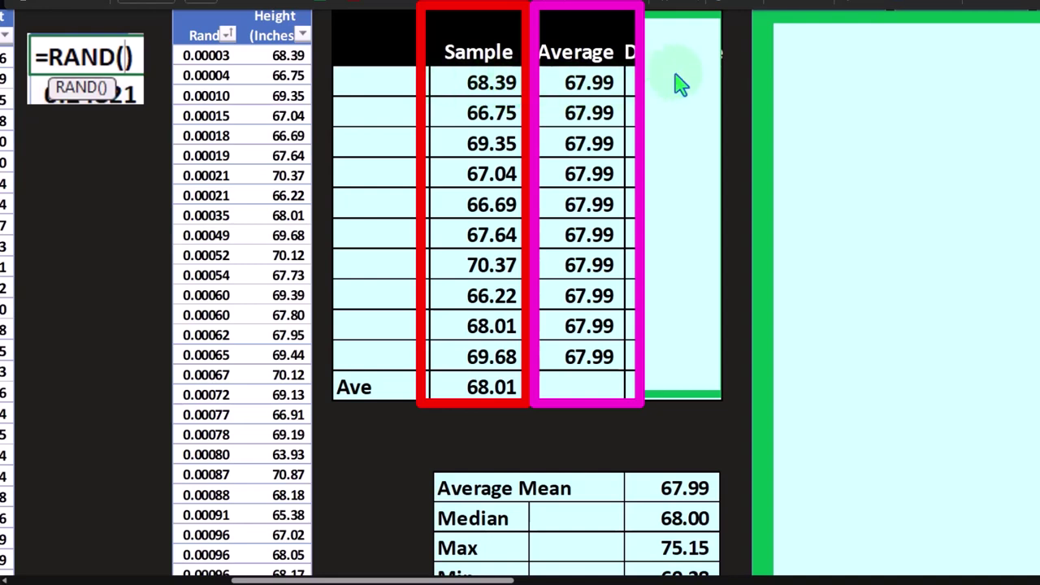
pyautogui.click(680, 19)
pyautogui.scroll(2, 671, 81)
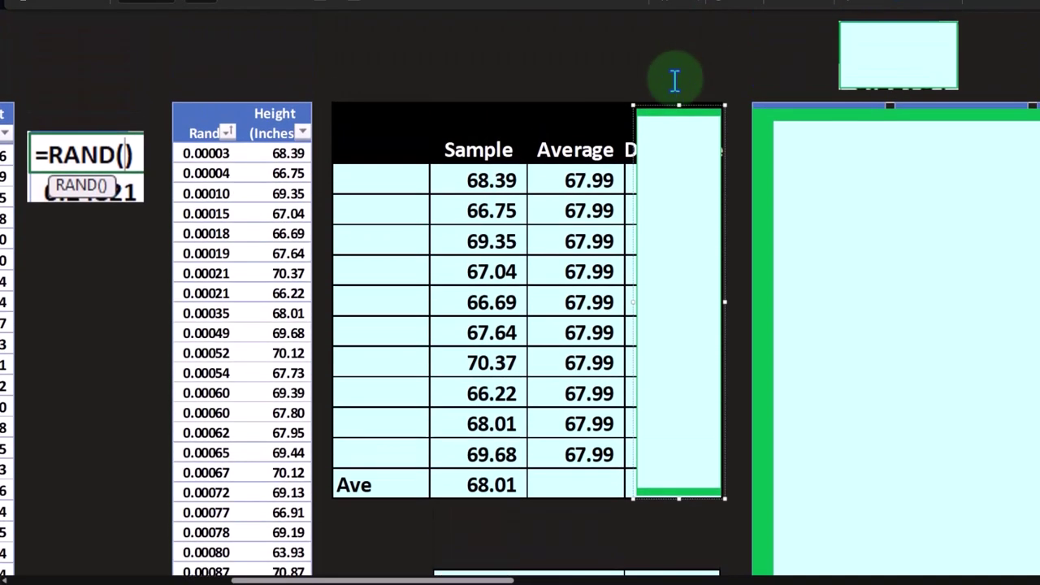
pyautogui.moveTo(679, 106); pyautogui.dragTo(680, 200)
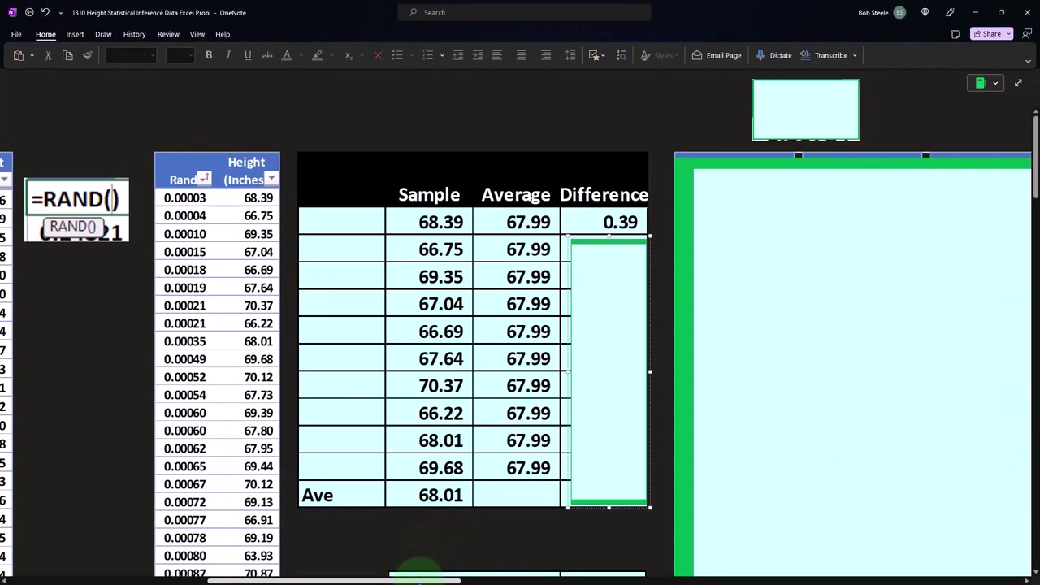
# Uncover the remaining Difference values progressively from the second row down and delete that column's cover shape.
pyautogui.moveTo(463, 580); pyautogui.dragTo(244, 579)
pyautogui.scroll(-2, 254, 435)
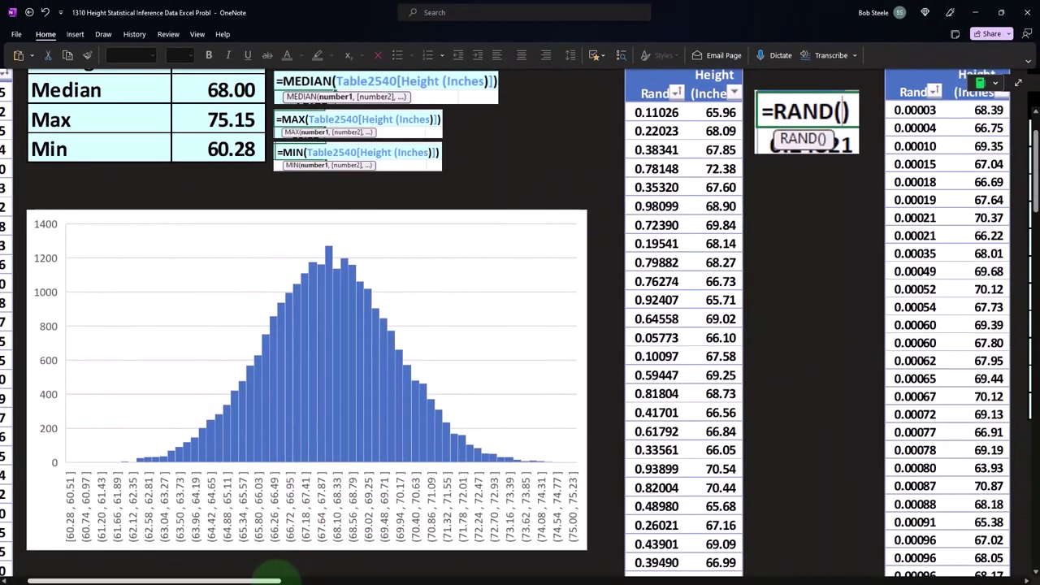
pyautogui.moveTo(270, 581); pyautogui.dragTo(293, 580)
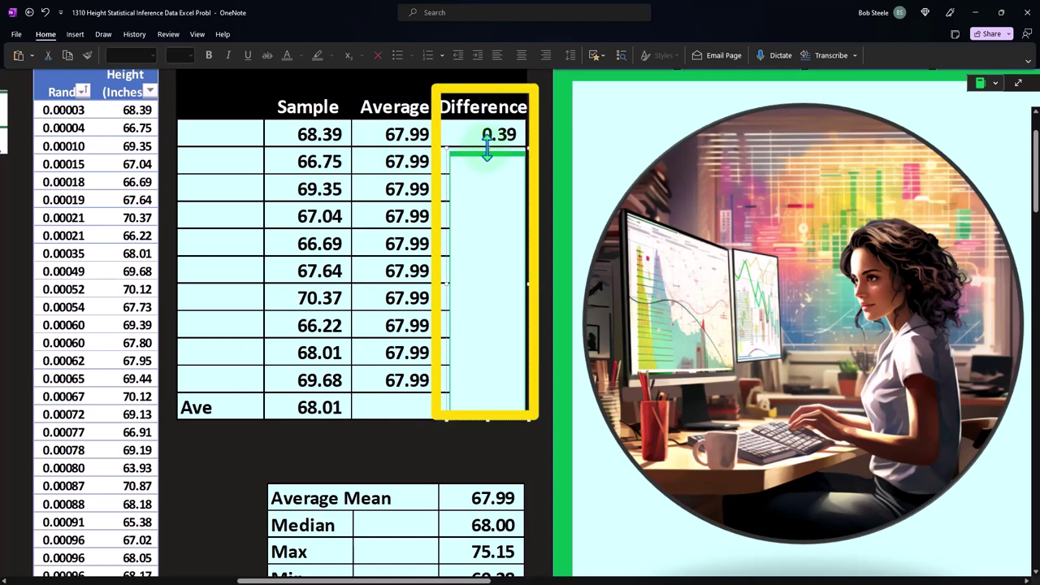
pyautogui.moveTo(487, 149); pyautogui.dragTo(482, 177)
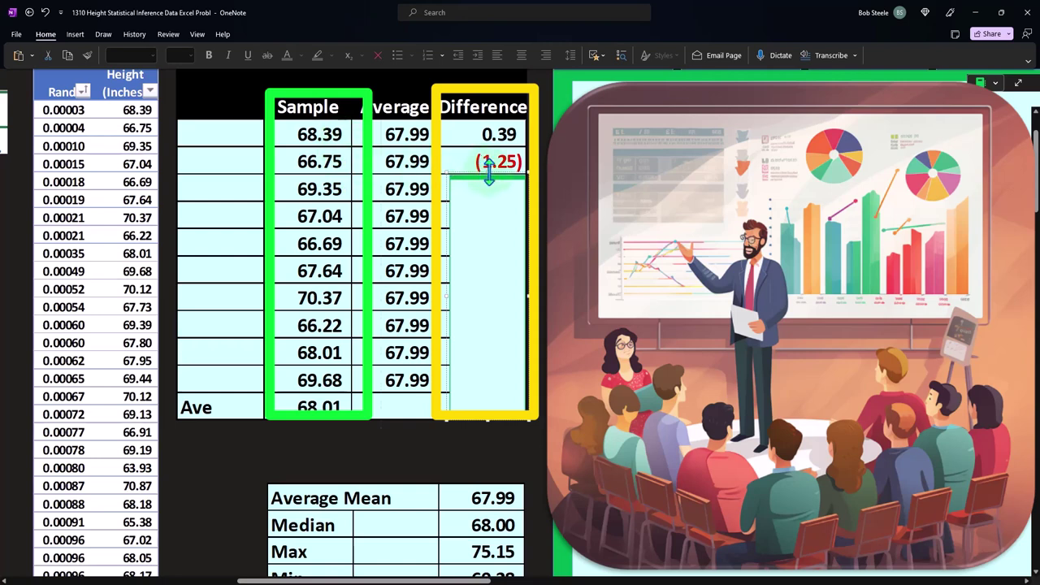
pyautogui.moveTo(489, 172); pyautogui.dragTo(487, 202)
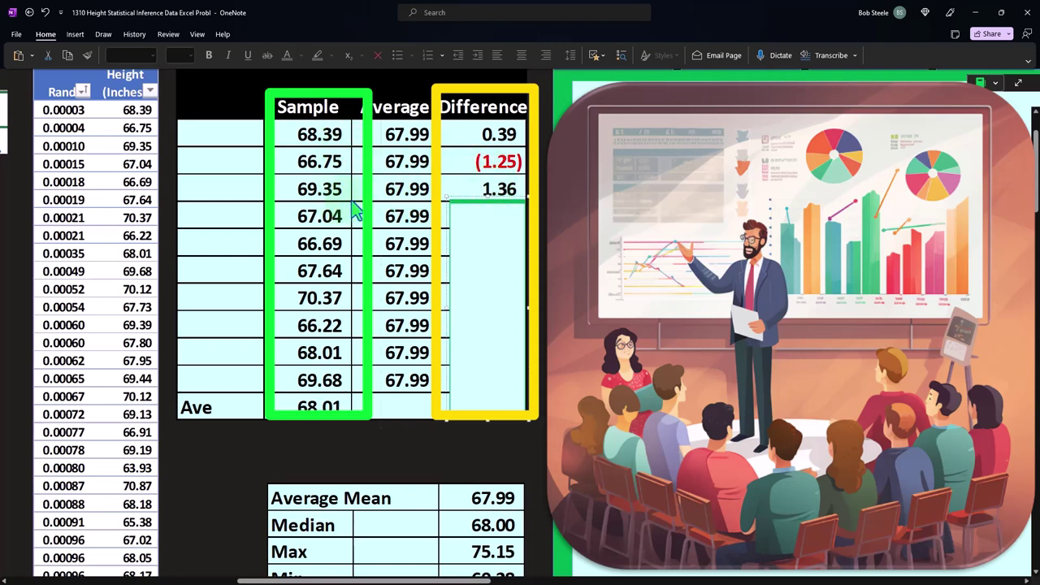
pyautogui.moveTo(484, 203); pyautogui.dragTo(498, 334)
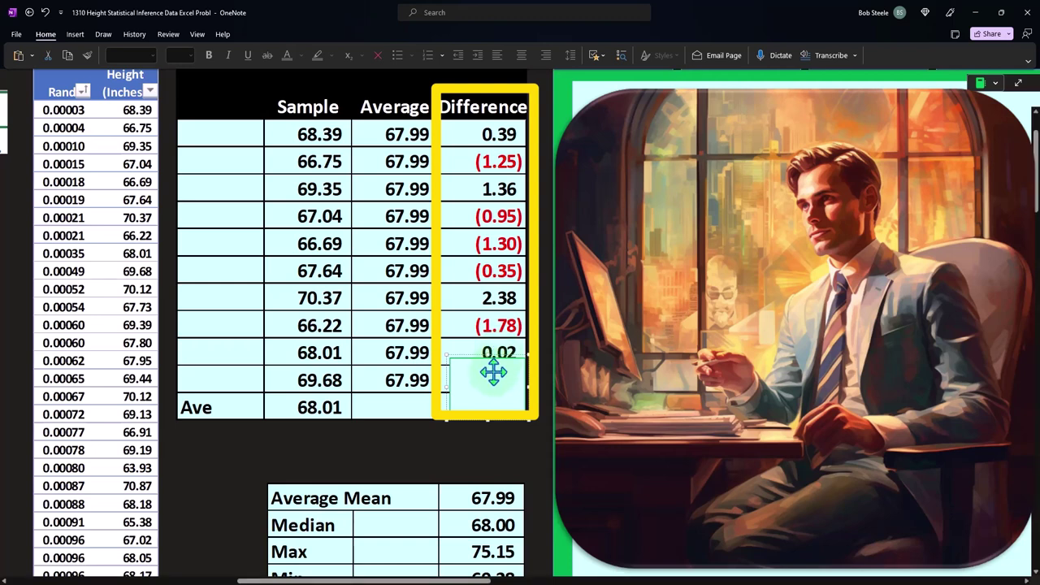
pyautogui.press('Delete')
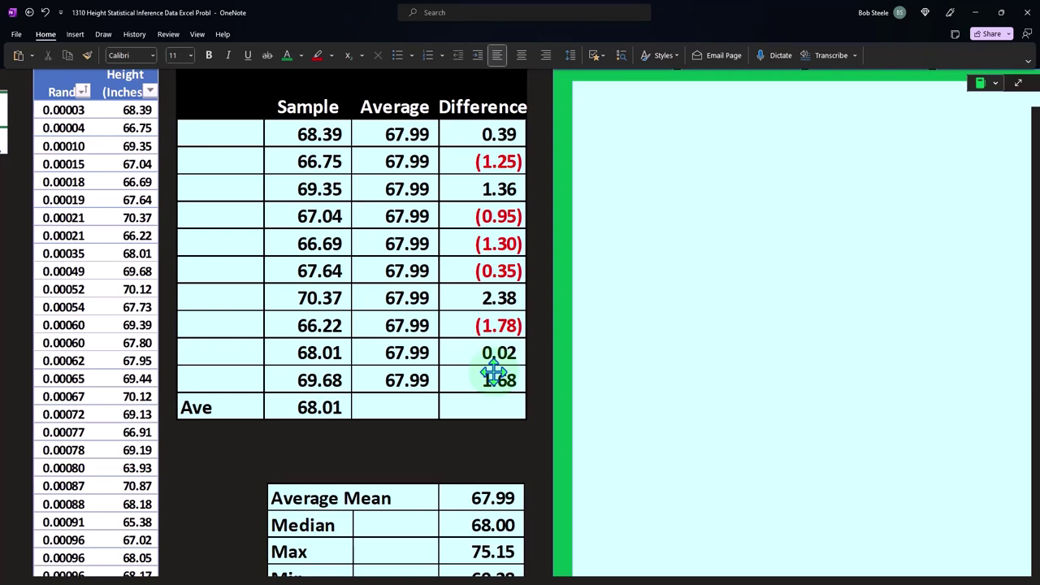
# Shrink the large cover over the repeated Rand and Height tables downward to expose their headings and first data row.
pyautogui.scroll(2, 493, 372)
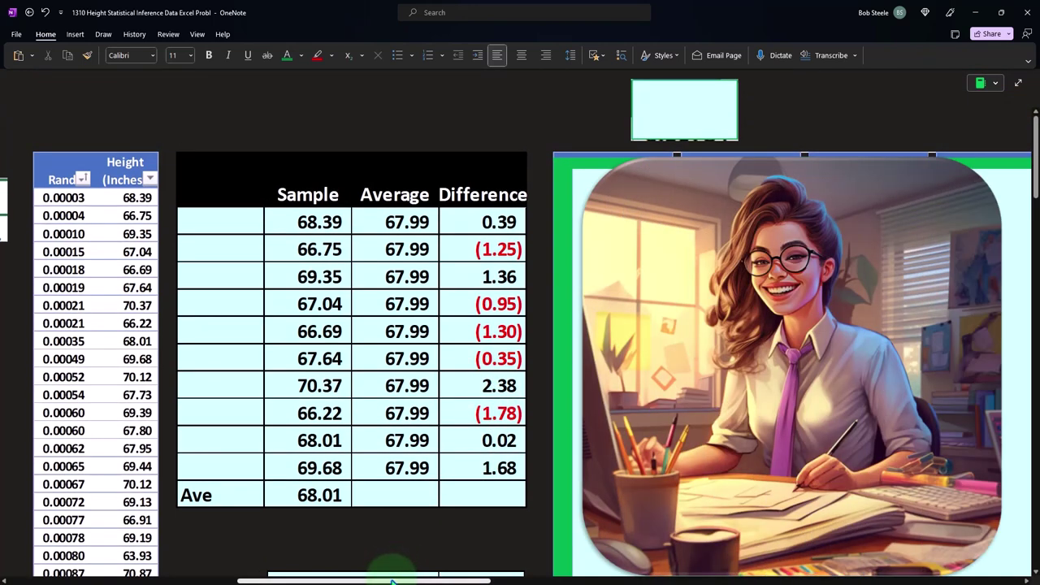
pyautogui.moveTo(391, 581); pyautogui.dragTo(429, 577)
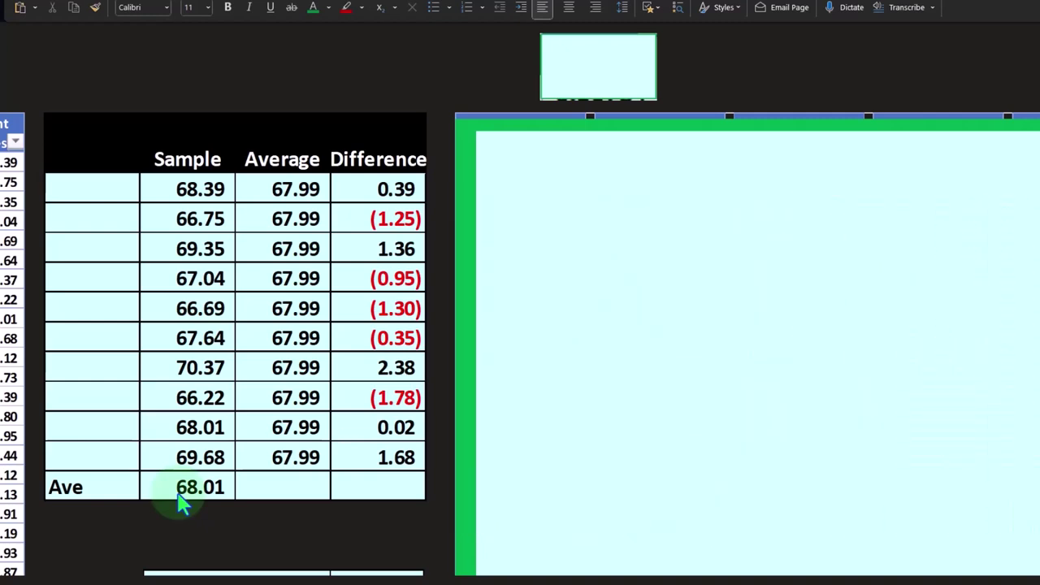
pyautogui.scroll(-1, 333, 522)
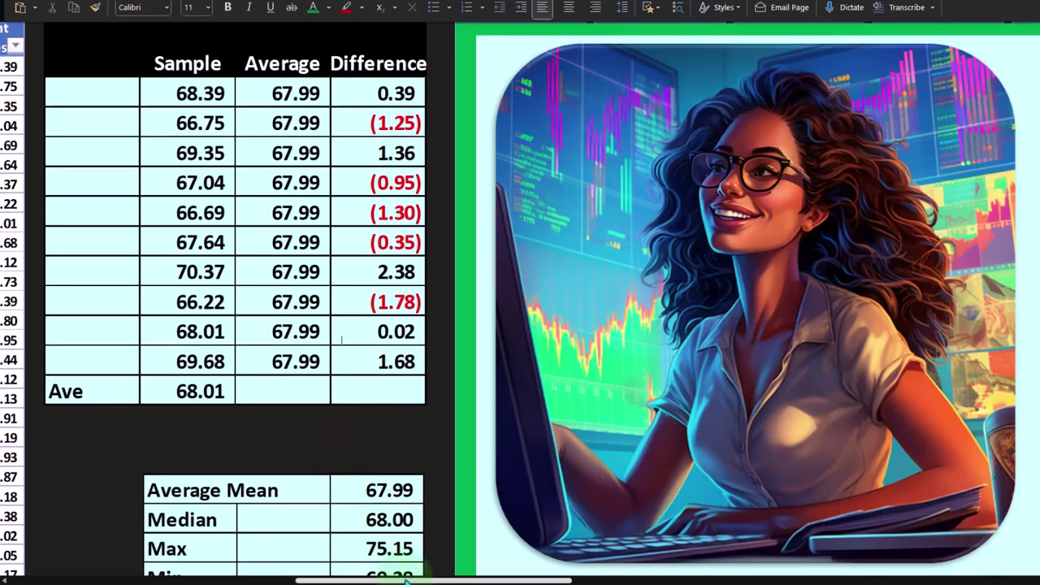
pyautogui.moveTo(406, 581); pyautogui.dragTo(507, 581)
pyautogui.scroll(1, 317, 169)
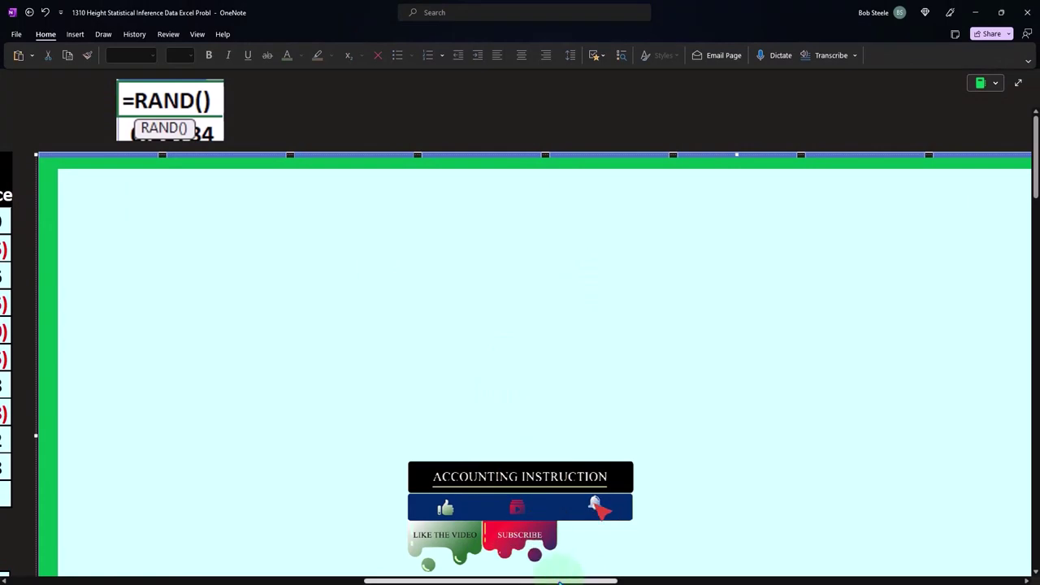
pyautogui.moveTo(559, 582); pyautogui.dragTo(584, 582)
pyautogui.moveTo(630, 156); pyautogui.dragTo(634, 216)
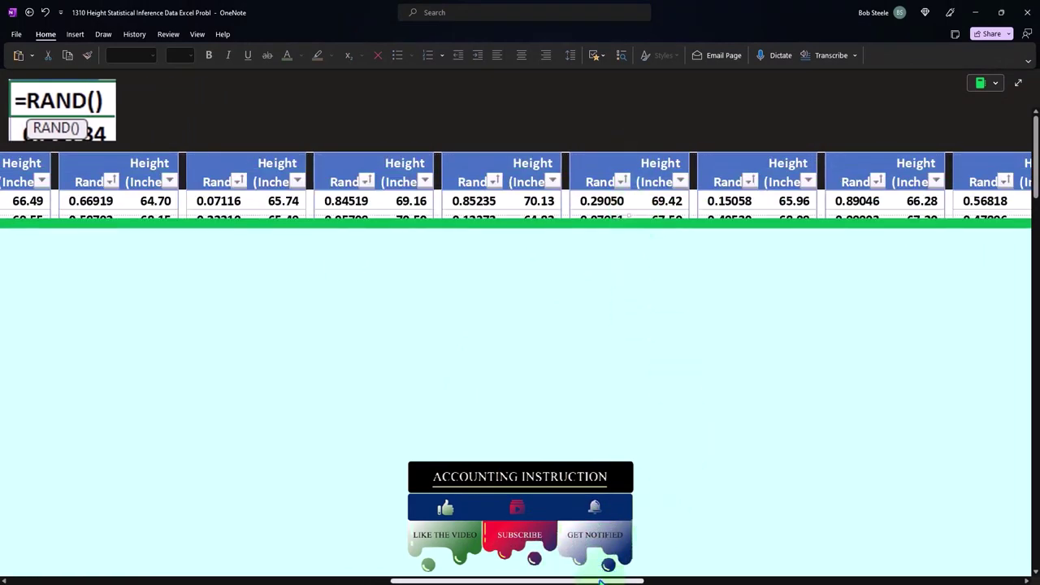
# Narrow the large cover from its near edge to expose the whole first repeated Rand and Height table.
pyautogui.moveTo(600, 582); pyautogui.dragTo(478, 582)
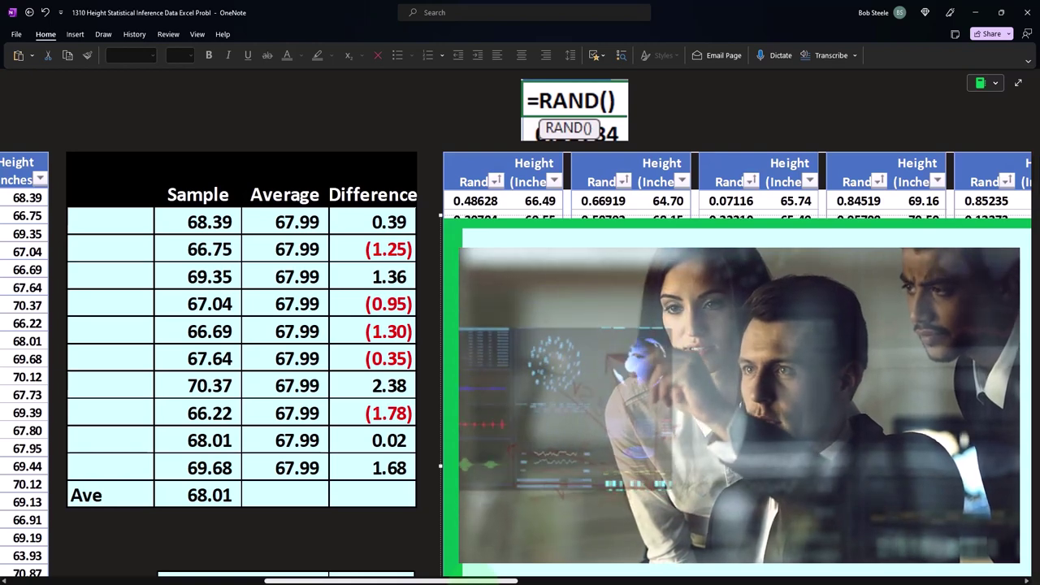
pyautogui.hscroll(2, 90, 154)
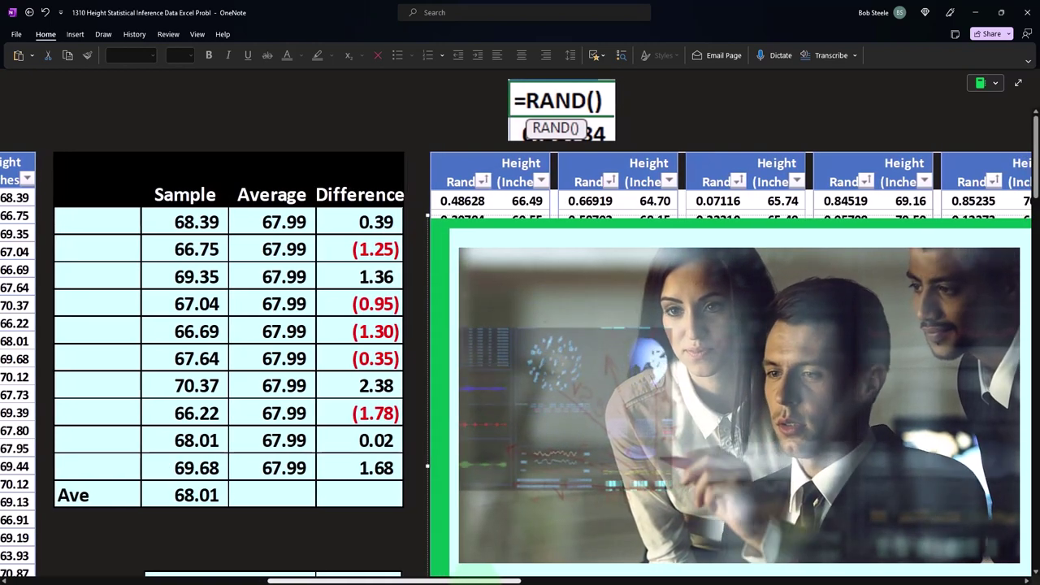
pyautogui.hscroll(10, 520, 325)
pyautogui.hscroll(10, 520, 325)
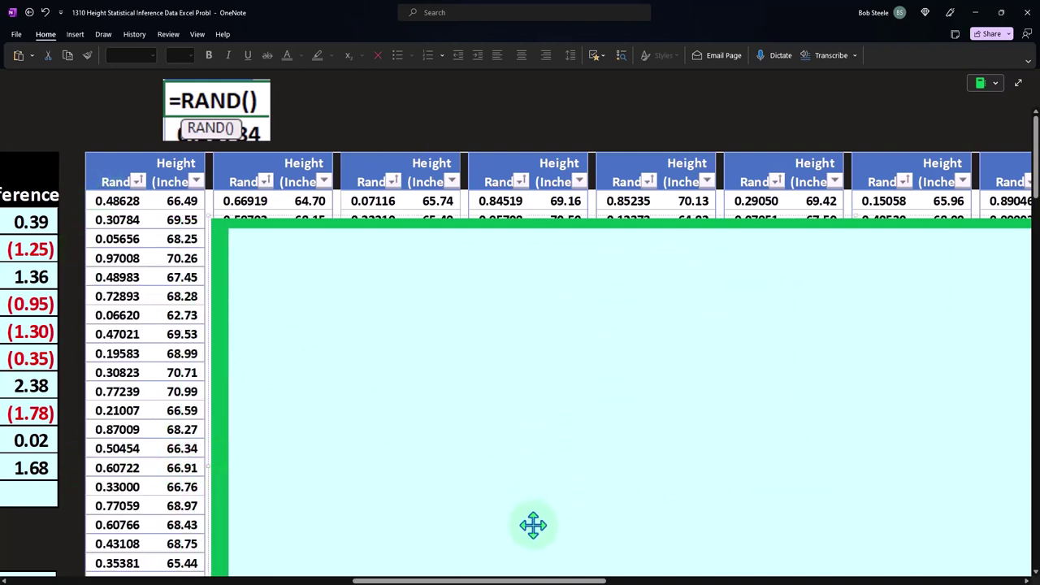
# Narrow the large cover further until all repeated Rand and Height tables and the Count and Samp 1 columns are exposed.
pyautogui.hscroll(-10, 529, 581)
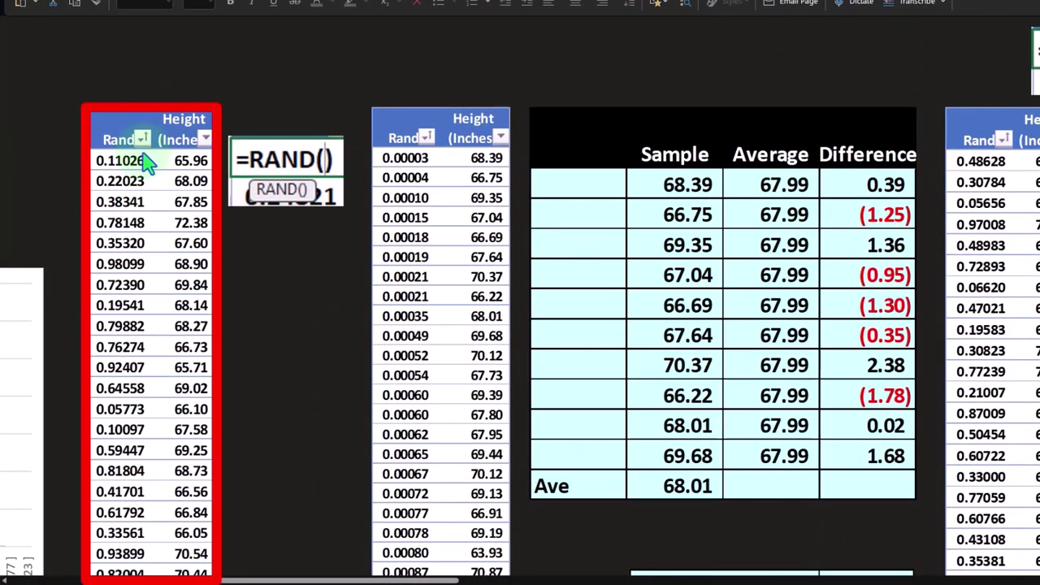
pyautogui.scroll(-1, 741, 569)
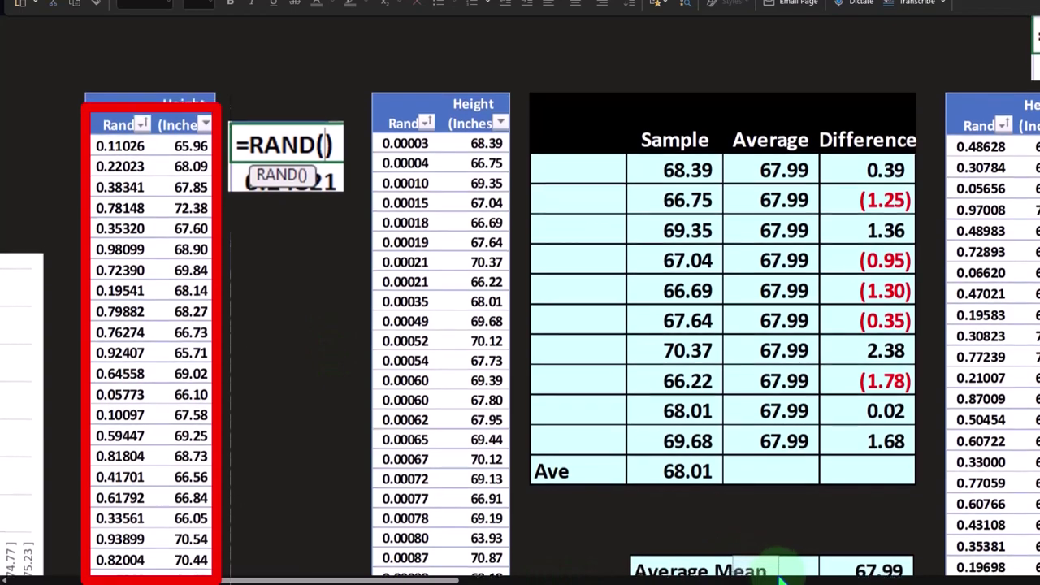
pyautogui.scroll(1, 780, 528)
pyautogui.click(580, 559)
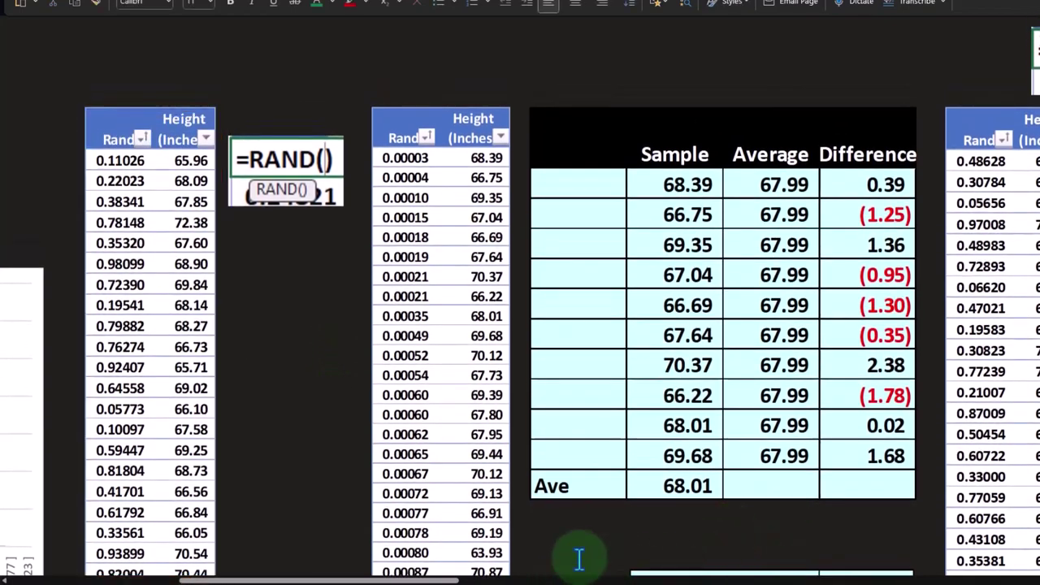
pyautogui.hscroll(10, 380, 238)
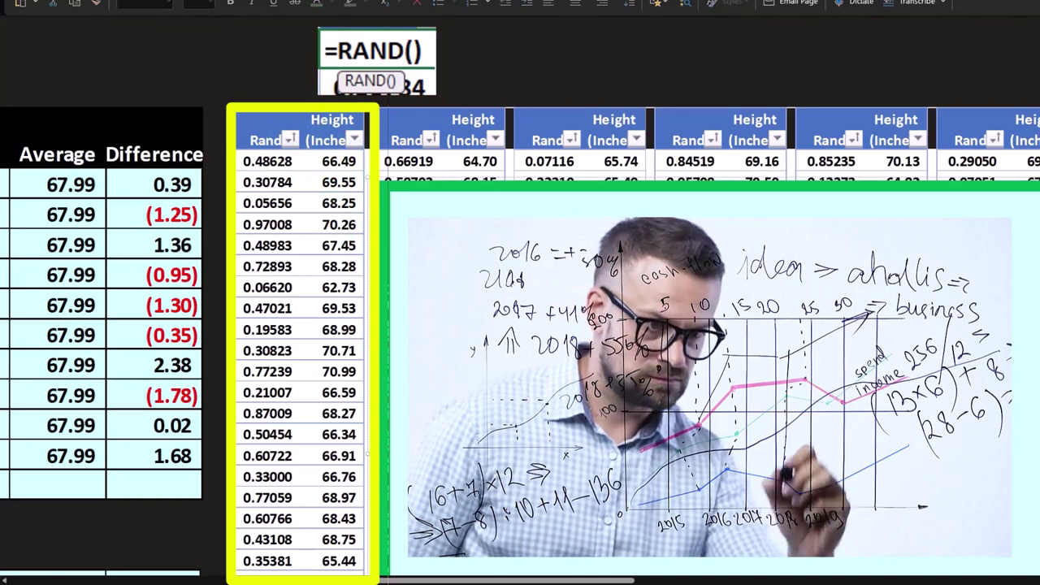
pyautogui.scroll(-2, 463, 268)
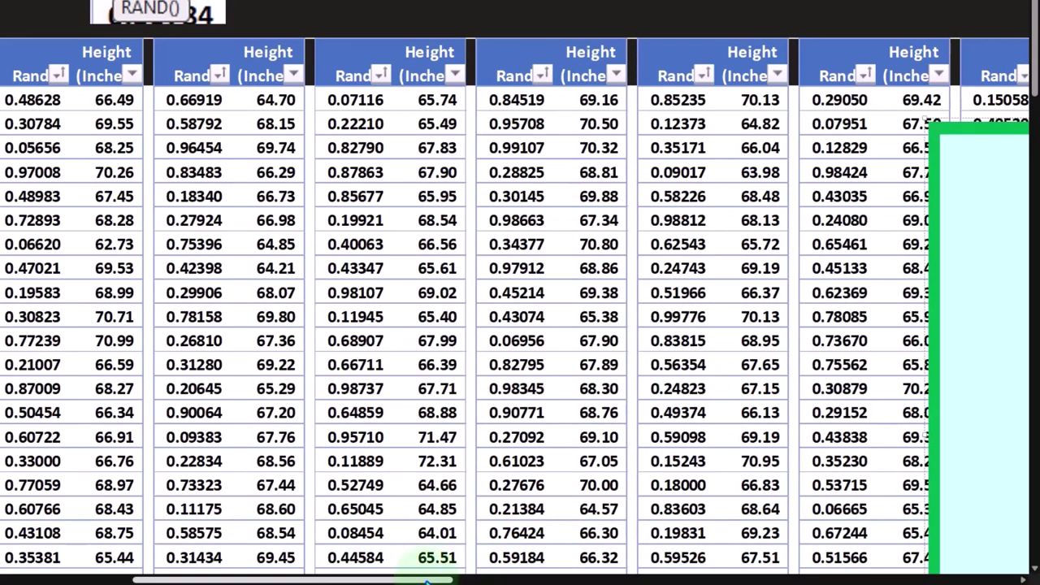
pyautogui.moveTo(427, 581); pyautogui.dragTo(650, 580)
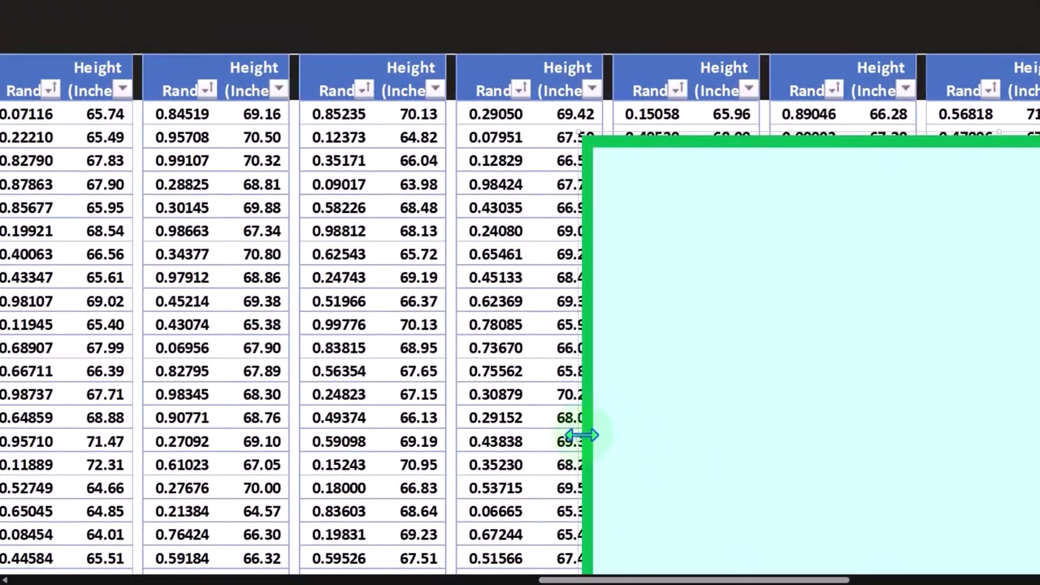
pyautogui.moveTo(580, 436); pyautogui.dragTo(849, 439)
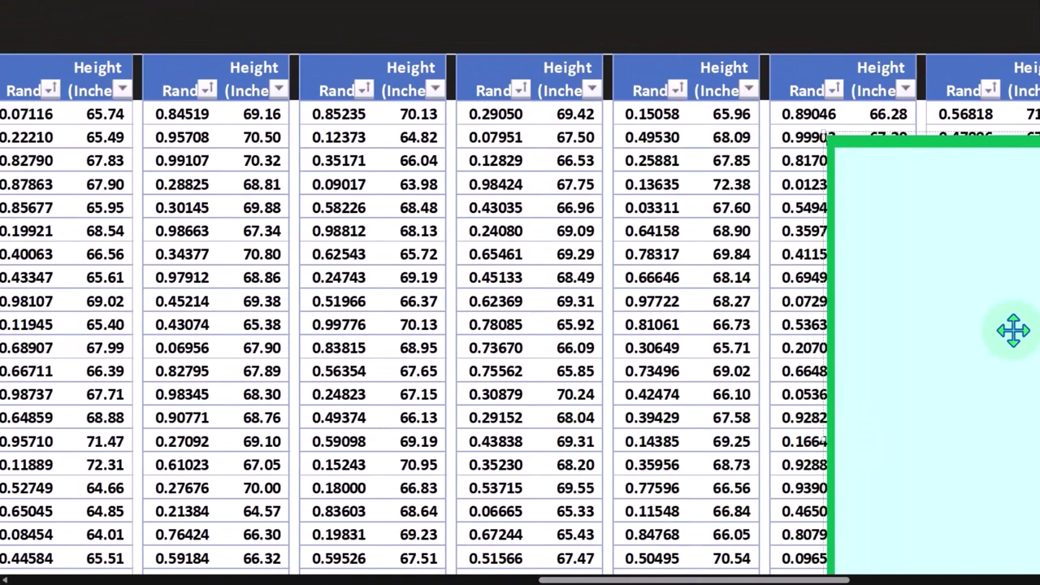
pyautogui.moveTo(847, 580); pyautogui.dragTo(928, 580)
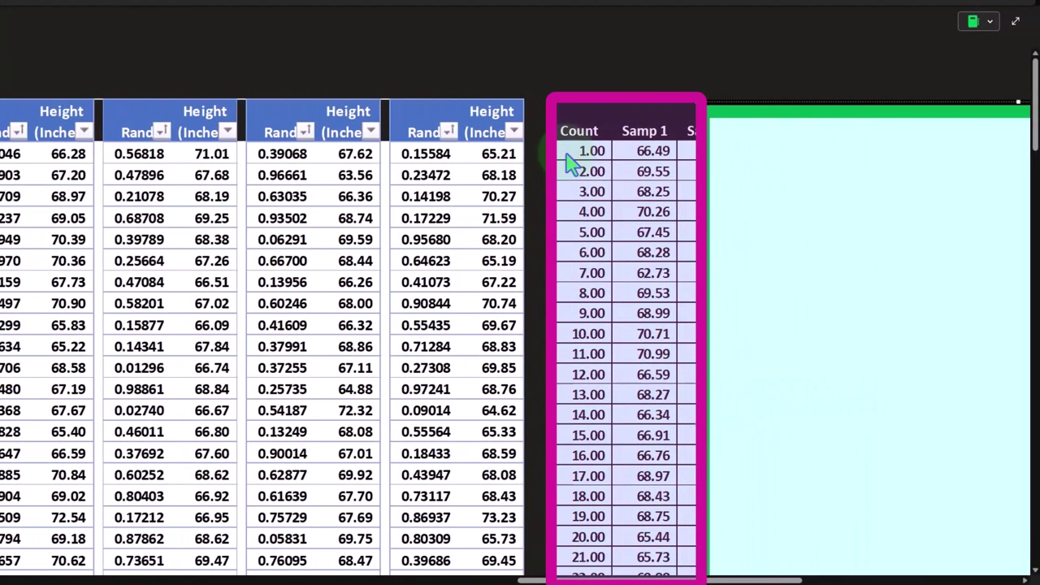
# Examine the samples table down to count 100 and its Average row.
pyautogui.scroll(-7, 569, 162)
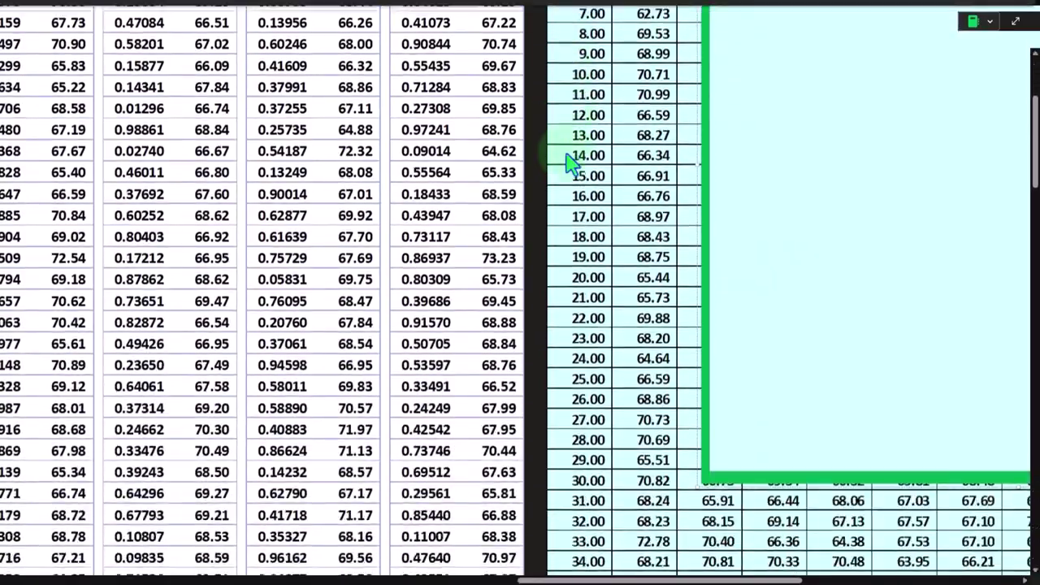
pyautogui.scroll(-12, 569, 162)
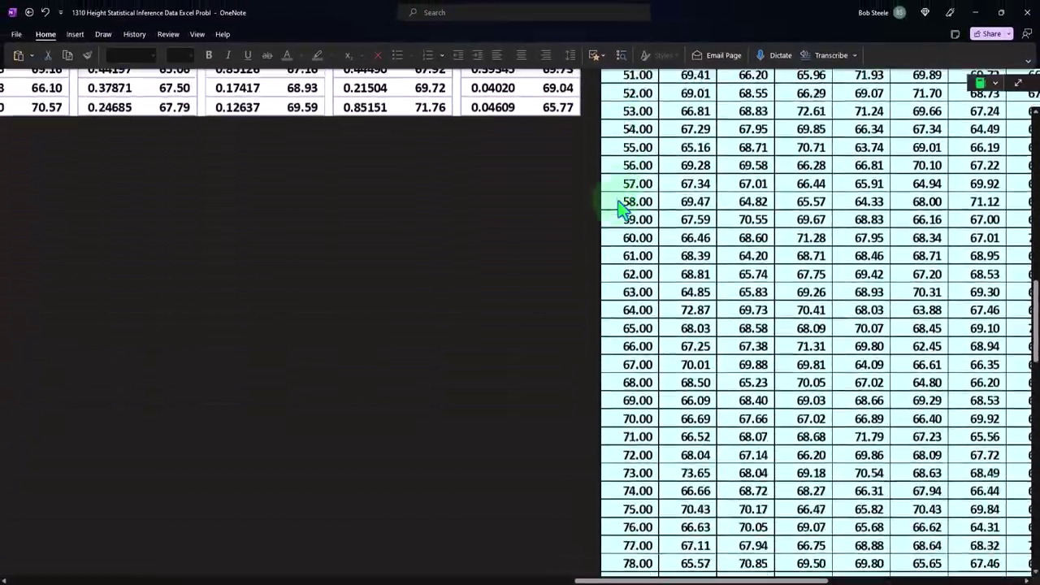
pyautogui.scroll(-14, 620, 209)
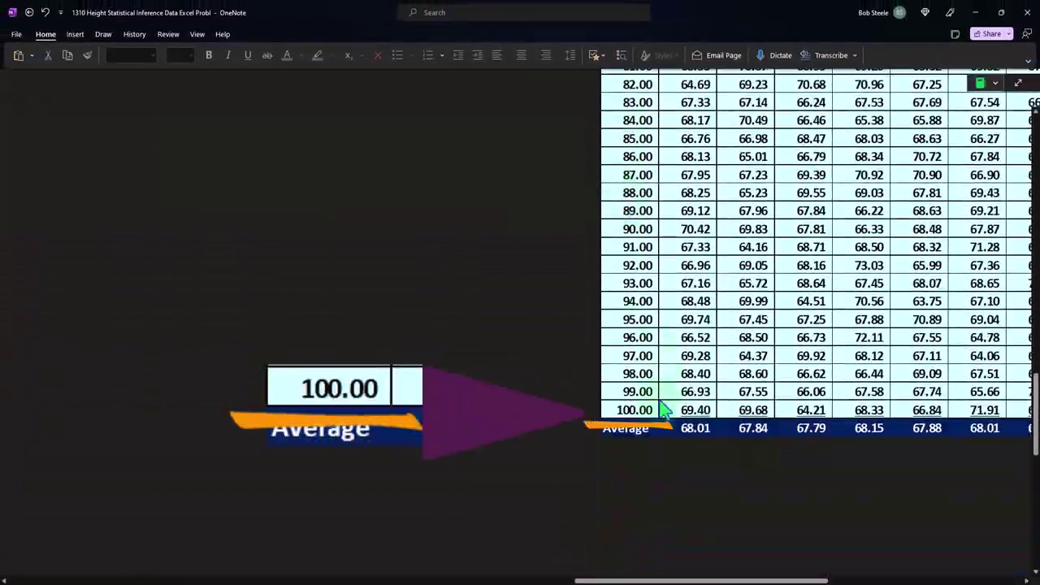
pyautogui.scroll(15, 660, 406)
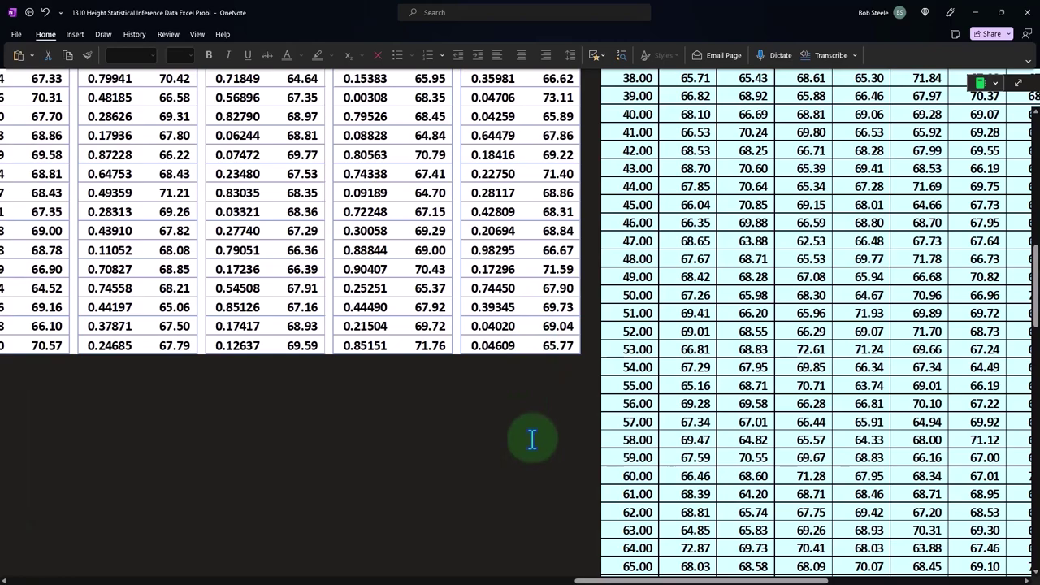
# Uncover the samples table from the Samp 2 column through the Samp 11 column.
pyautogui.scroll(-5, 533, 455)
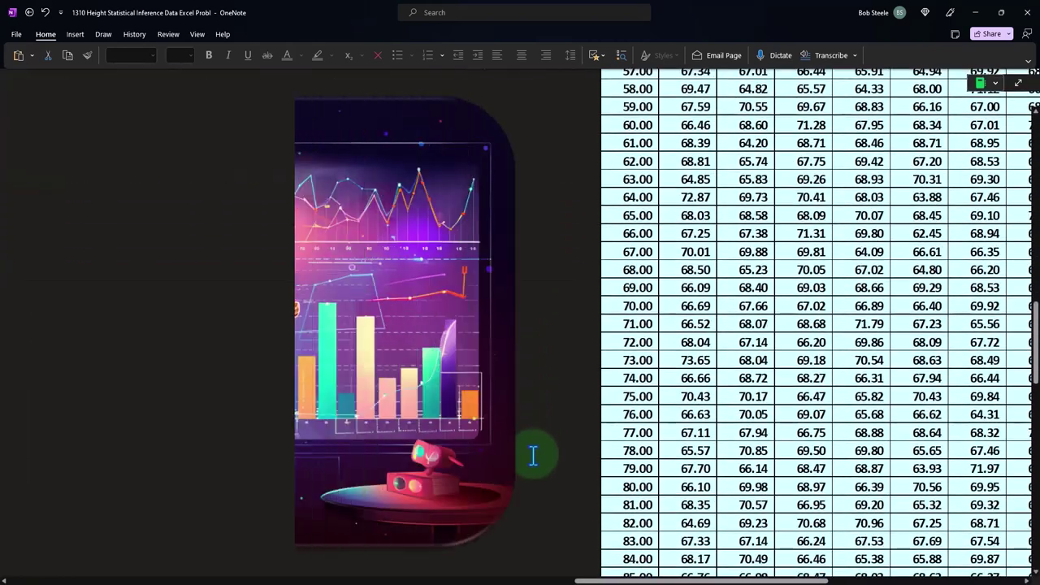
pyautogui.scroll(15, 534, 455)
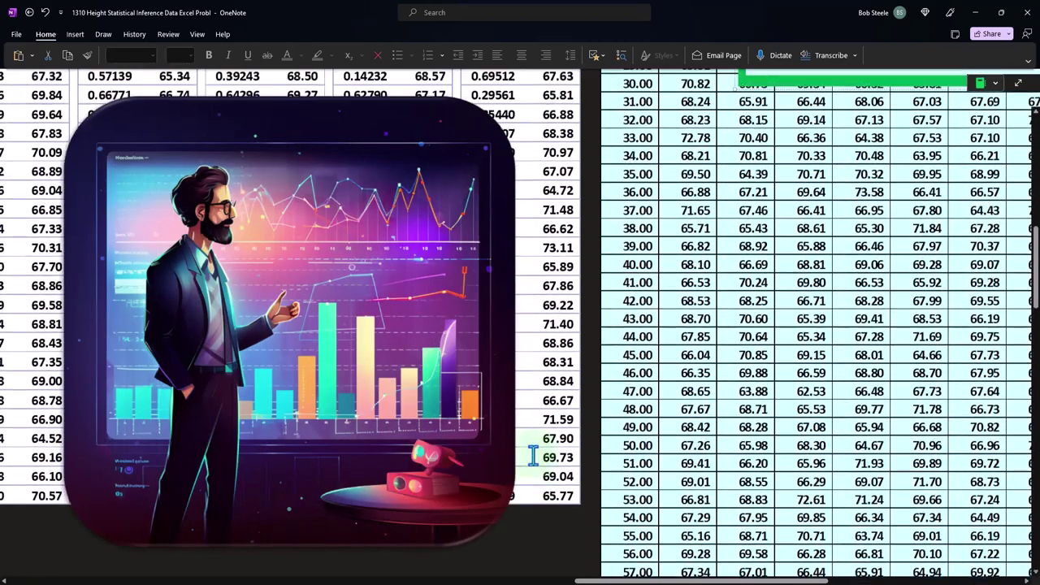
pyautogui.scroll(2, 533, 455)
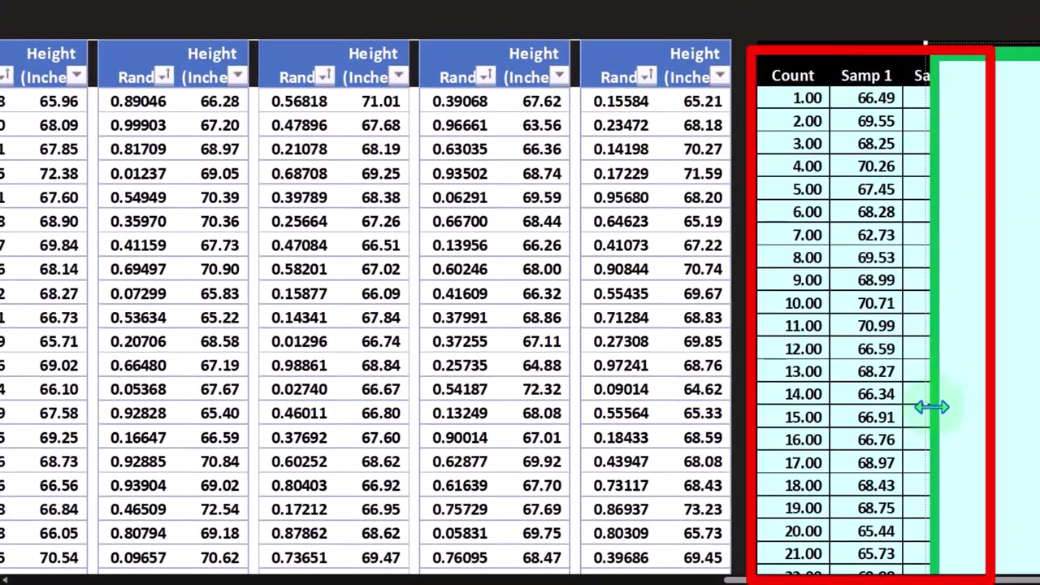
pyautogui.moveTo(931, 407); pyautogui.dragTo(1001, 410)
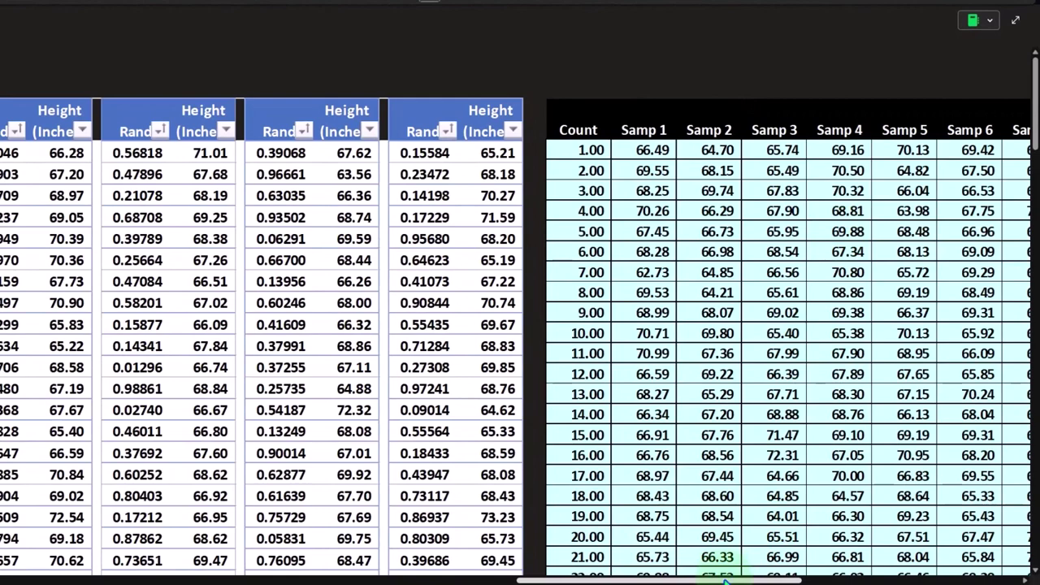
# Examine all eleven sample columns from their headings down to count 100 and the Average row.
pyautogui.moveTo(725, 580); pyautogui.dragTo(817, 580)
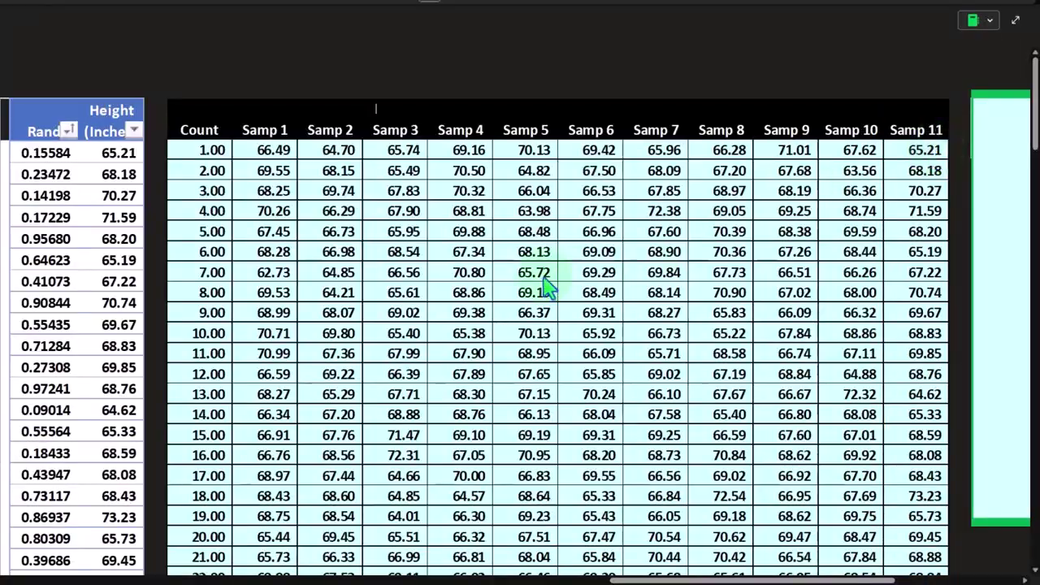
pyautogui.scroll(-20, 471, 301)
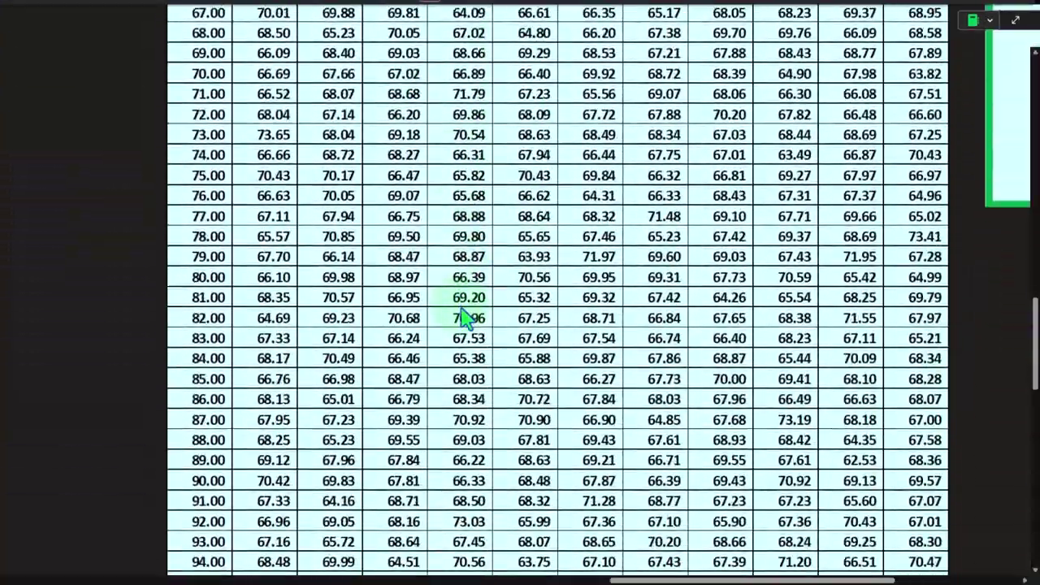
pyautogui.scroll(-5, 467, 316)
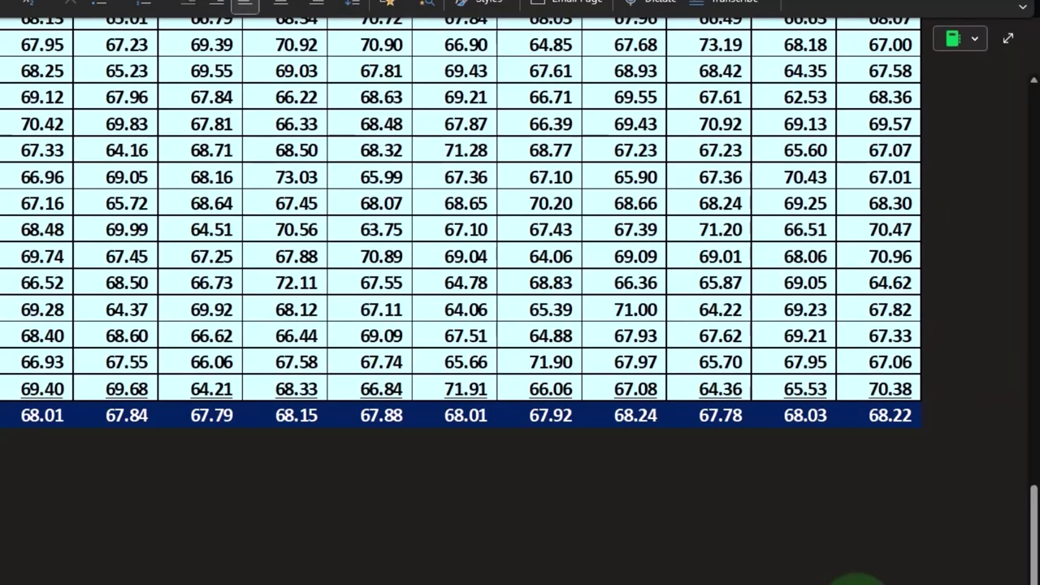
pyautogui.scroll(20, 918, 468)
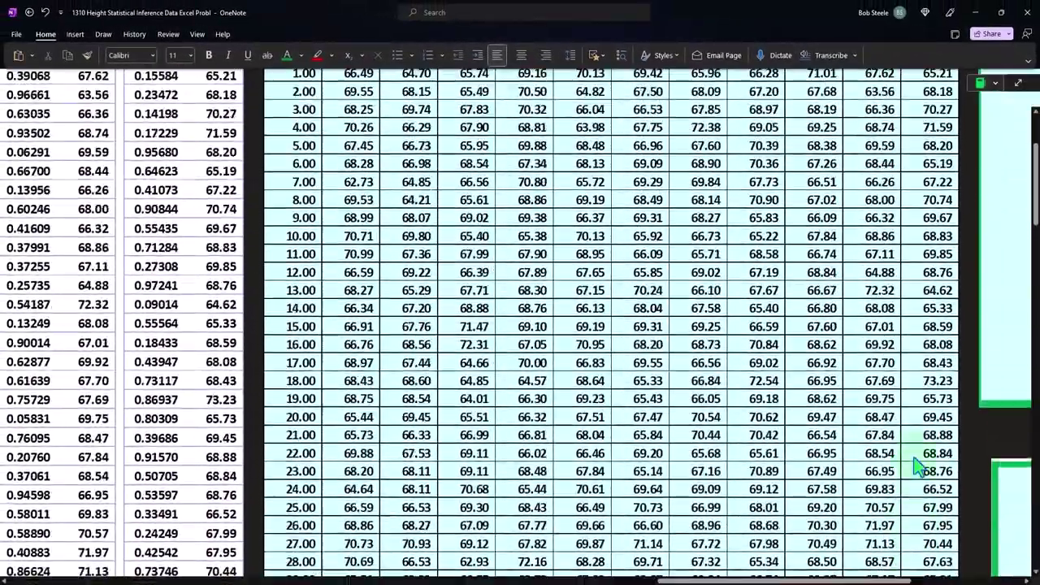
pyautogui.scroll(3, 918, 467)
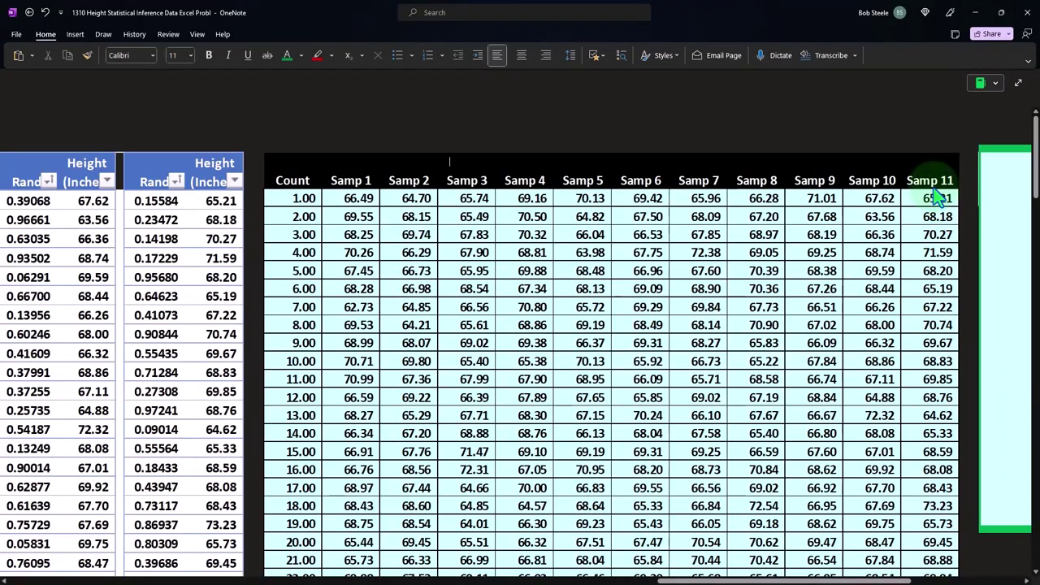
pyautogui.scroll(-20, 936, 195)
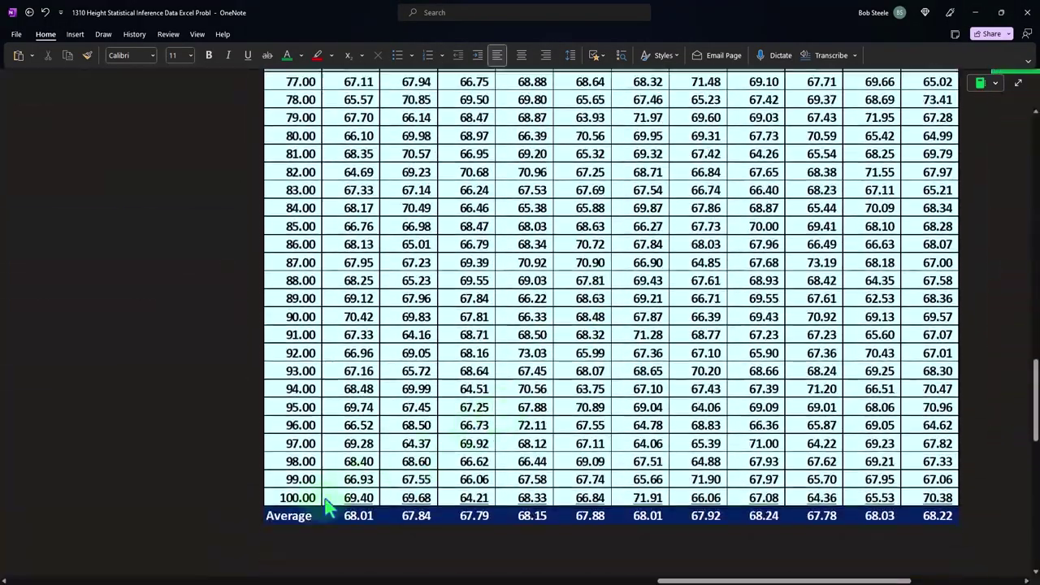
pyautogui.click(325, 497)
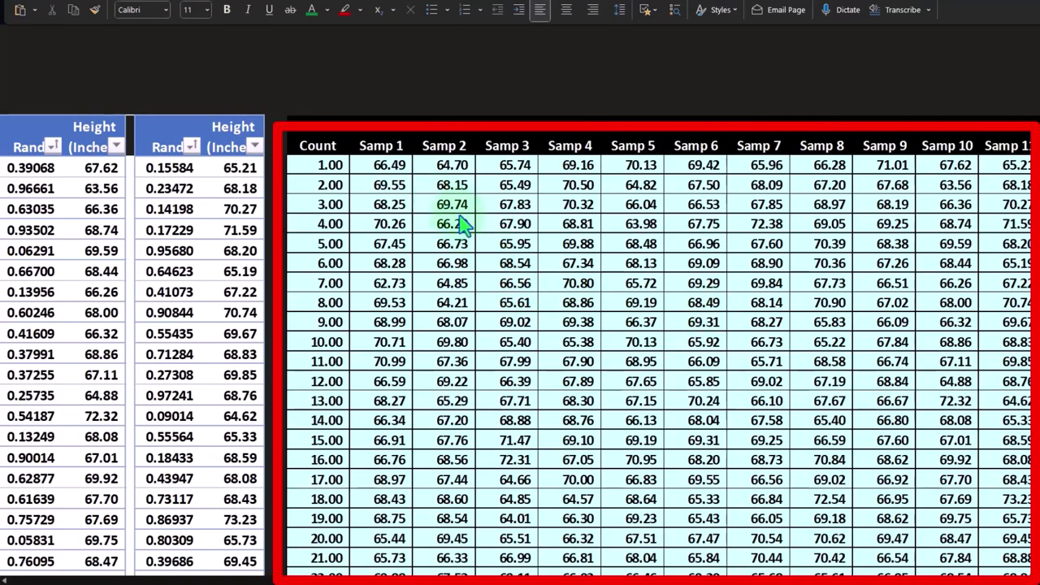
# Compare the averages of Samp 1 through Samp 11 along the bottom row of the samples table.
pyautogui.scroll(-5, 455, 217)
pyautogui.scroll(-20, 461, 224)
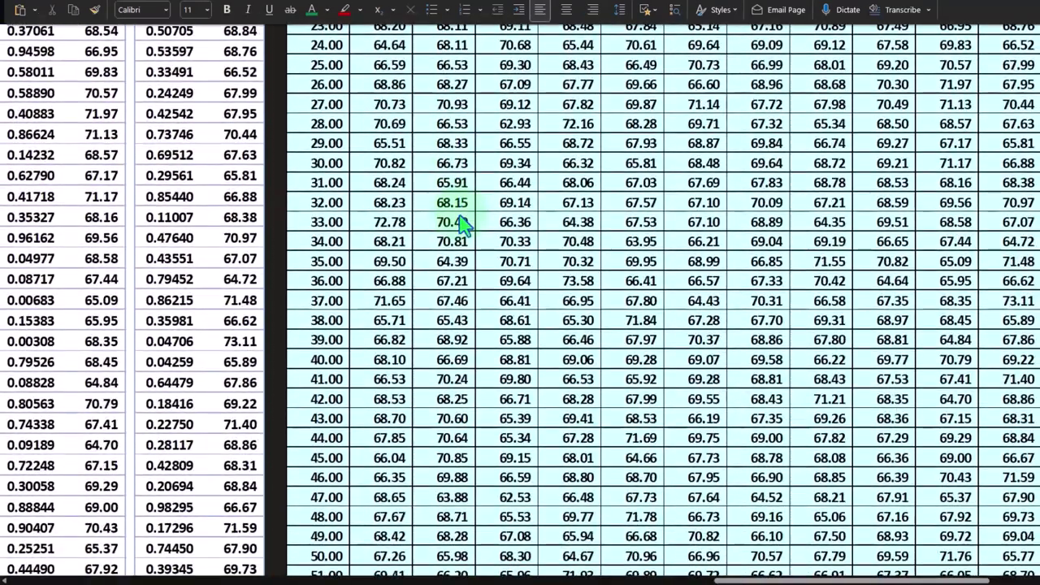
pyautogui.scroll(-4, 461, 228)
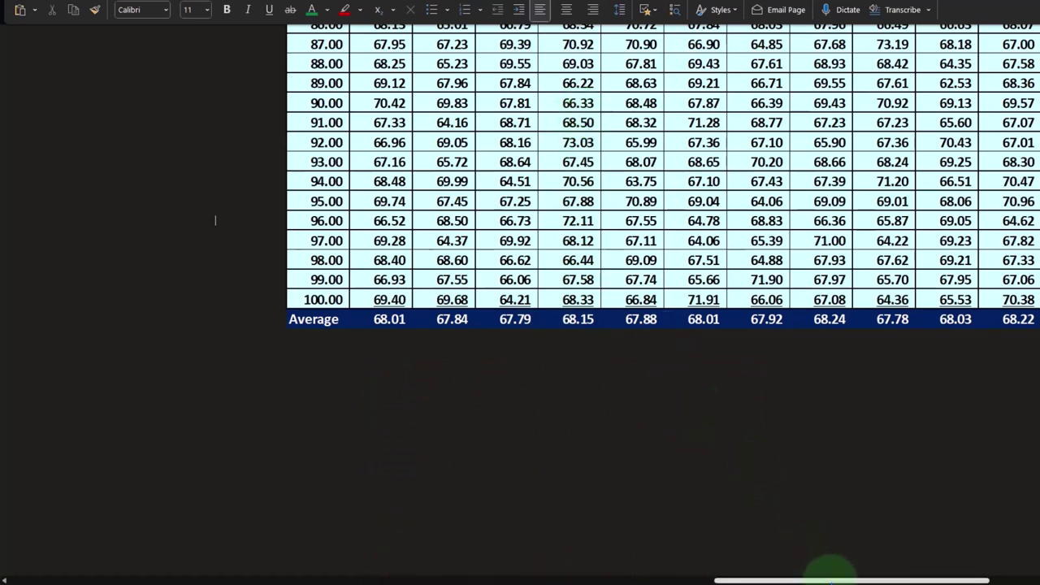
pyautogui.moveTo(832, 580); pyautogui.dragTo(941, 570)
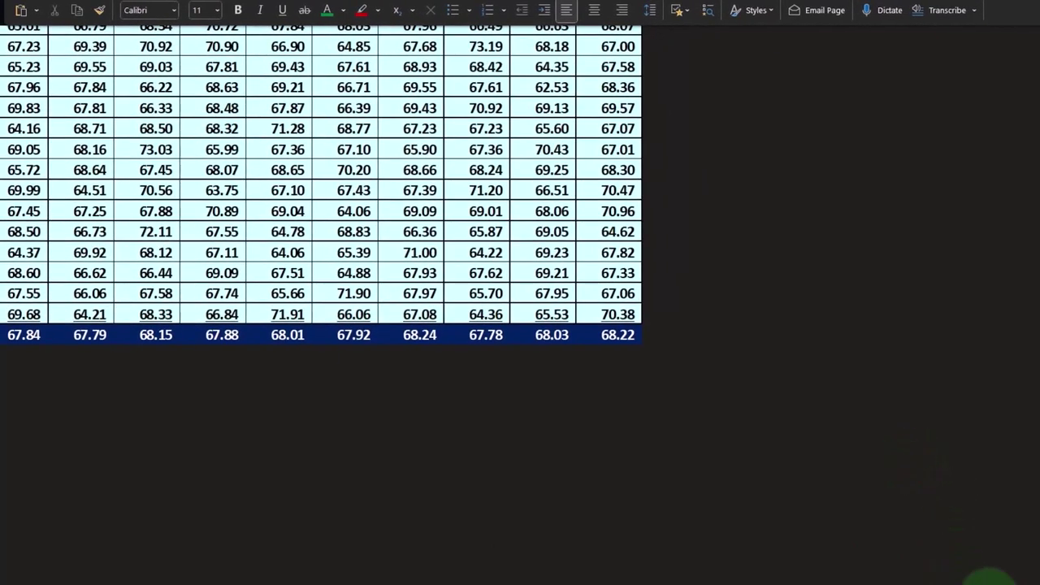
pyautogui.hscroll(-5, 983, 582)
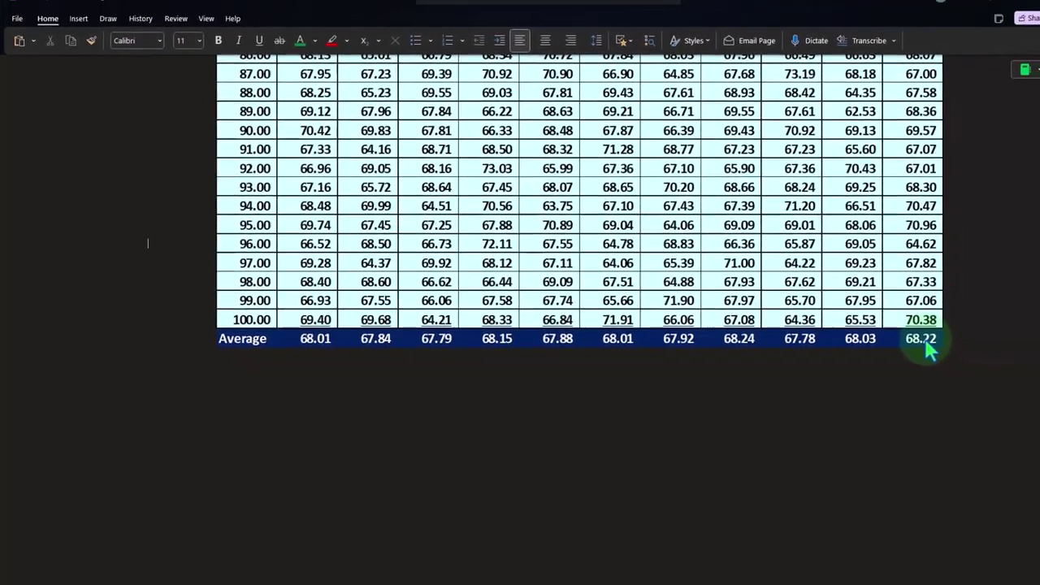
# Remove the covers over the Sample Ave and Actual Ave columns of the comparison table beside the samples.
pyautogui.moveTo(790, 580); pyautogui.dragTo(841, 581)
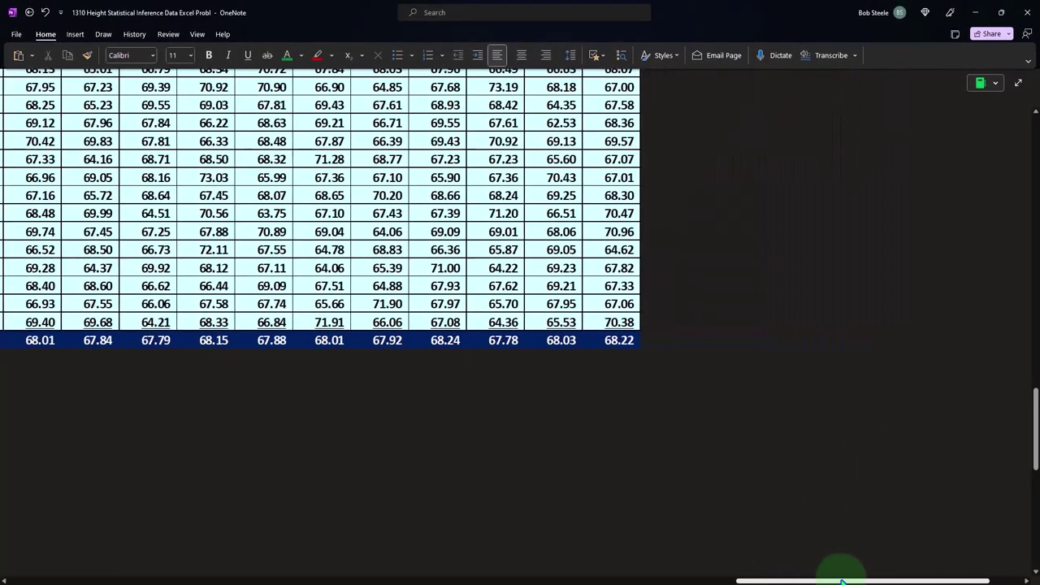
pyautogui.scroll(15, 789, 428)
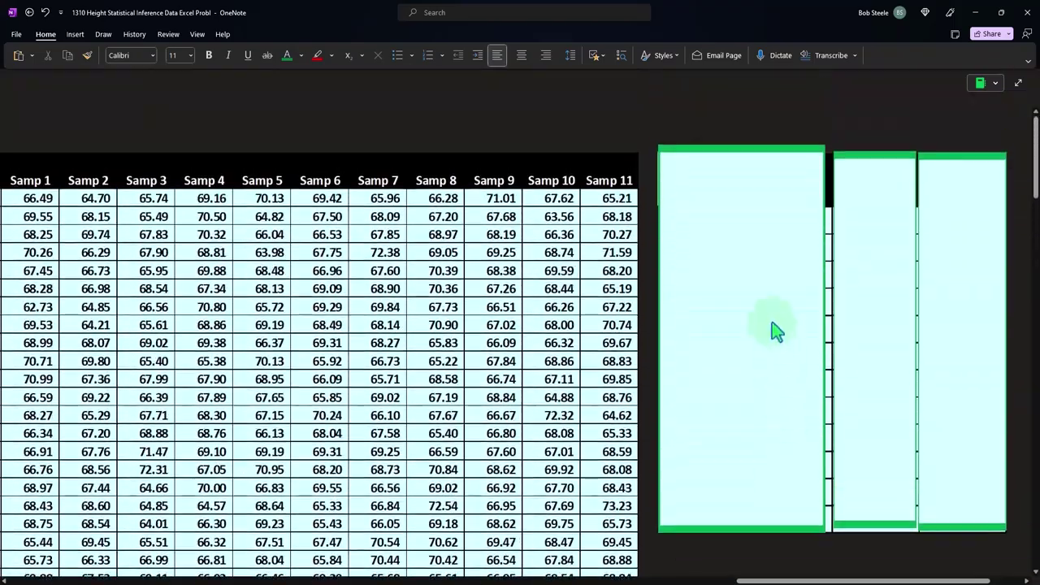
pyautogui.click(762, 282)
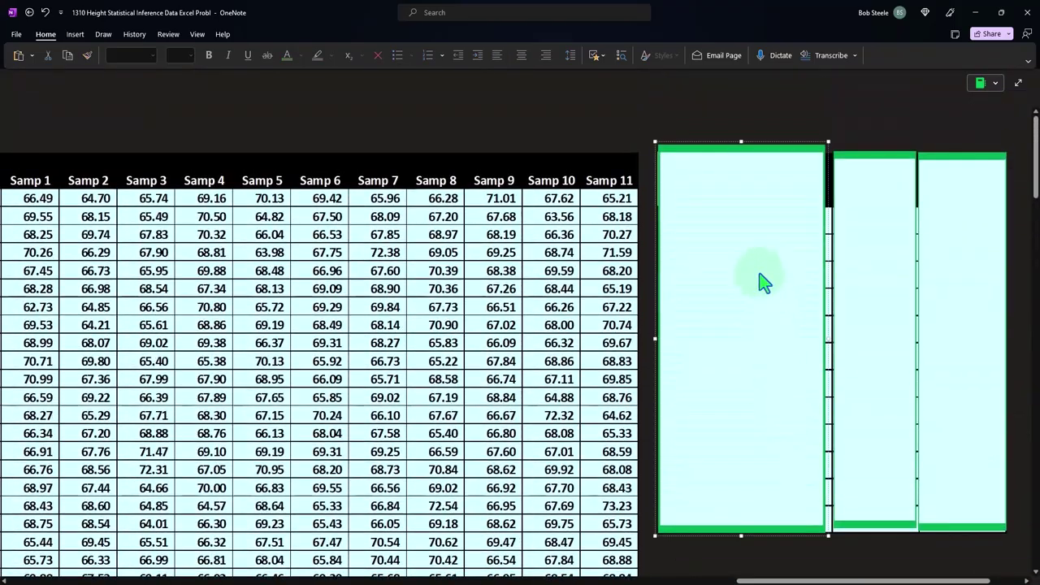
pyautogui.moveTo(656, 338); pyautogui.dragTo(739, 342)
pyautogui.press('Delete')
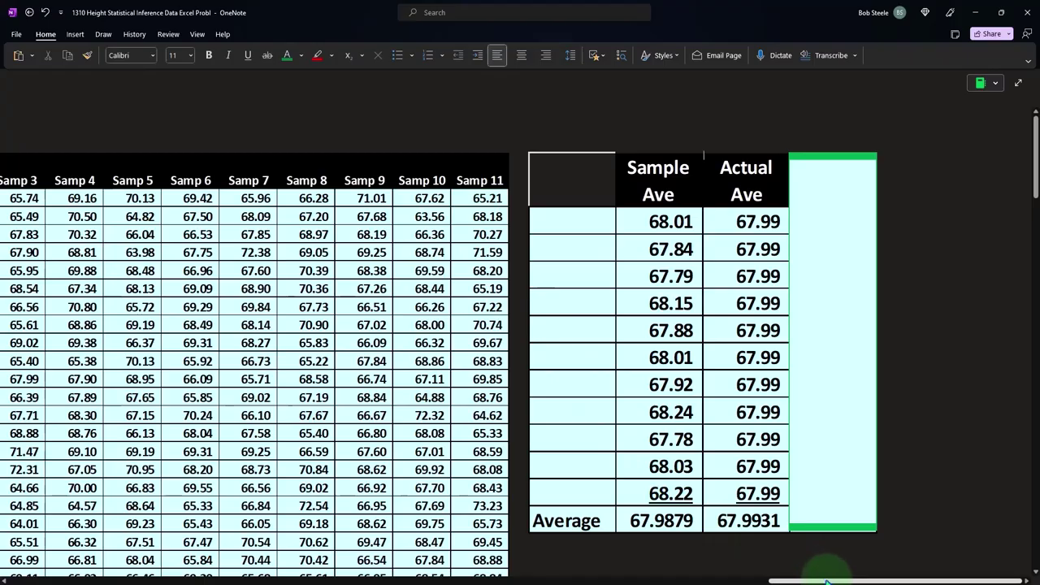
# Review the earlier ten-value Sample, Average and Difference table, and return to the Sample Ave and Actual Ave comparison.
pyautogui.moveTo(826, 580); pyautogui.dragTo(278, 579)
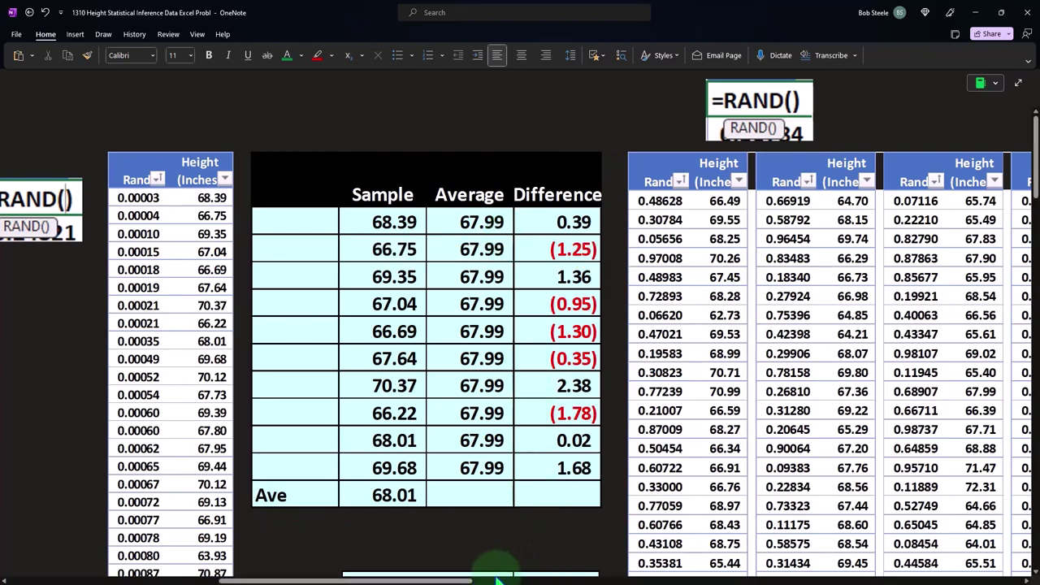
pyautogui.moveTo(470, 579); pyautogui.dragTo(1016, 578)
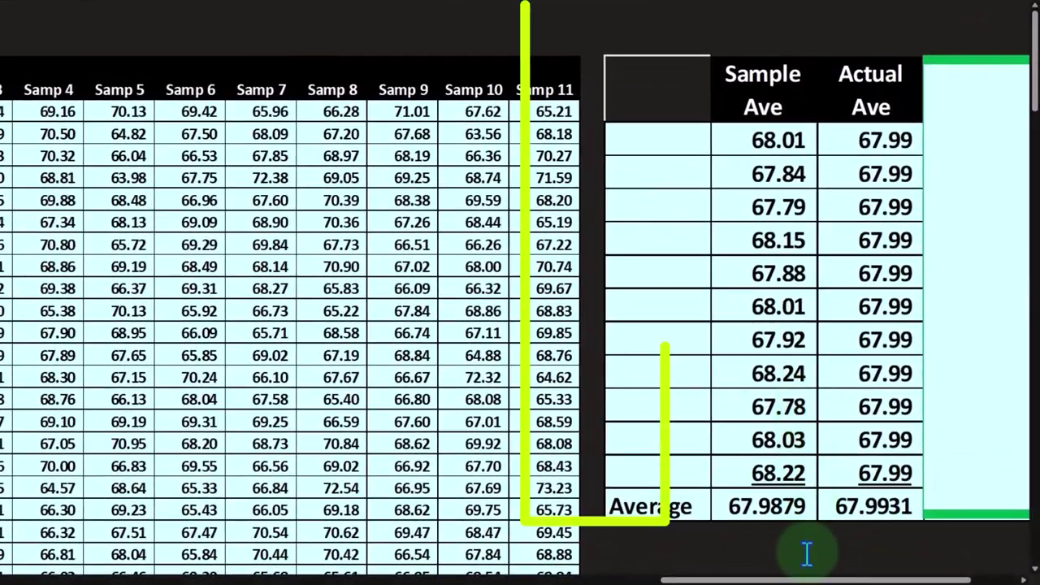
pyautogui.moveTo(812, 579); pyautogui.dragTo(858, 579)
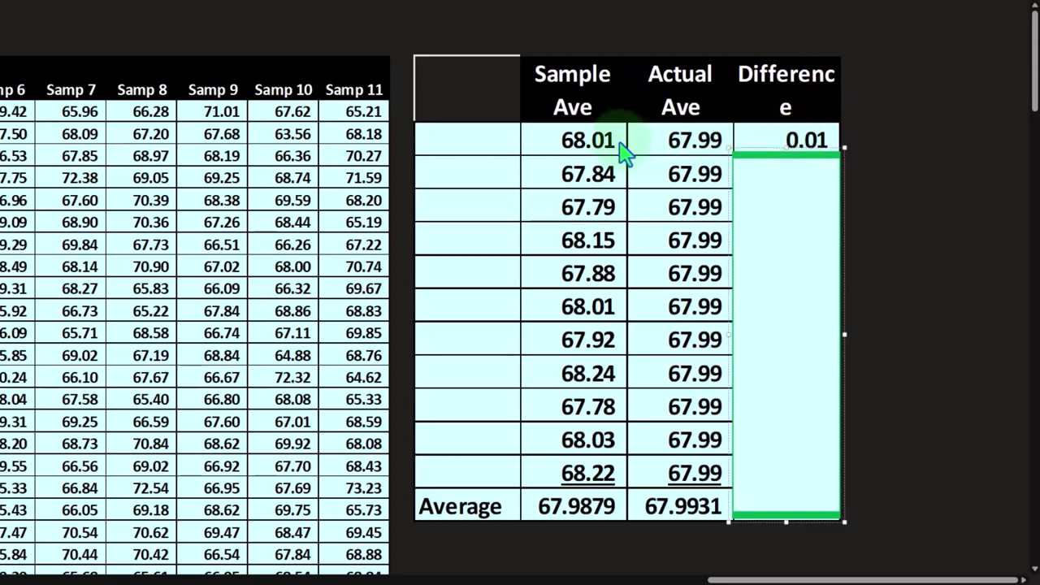
# Shrink the Difference column's cover downward to expose its rows progressively, and delete the cover.
pyautogui.click(778, 148)
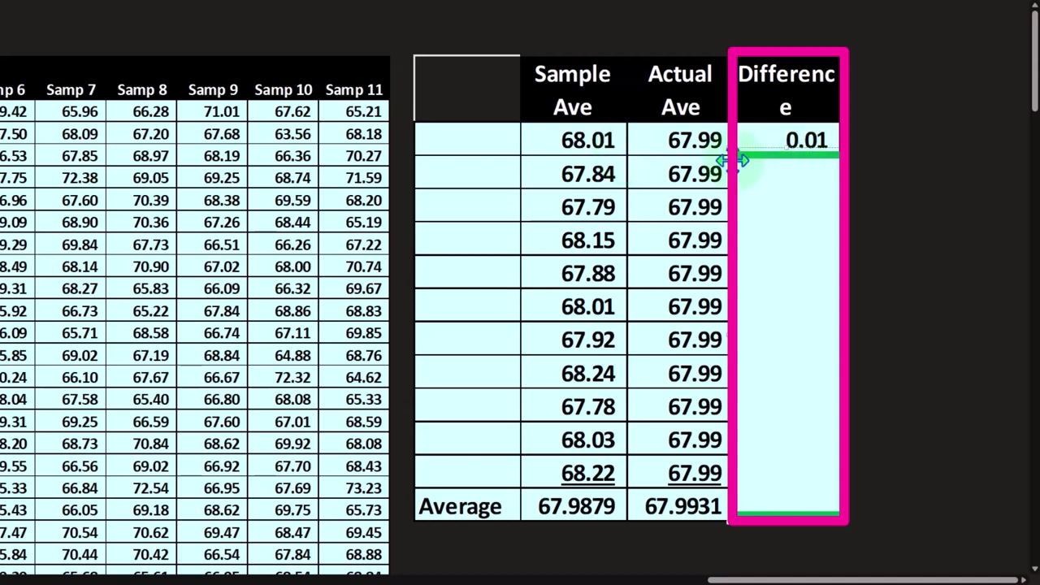
pyautogui.moveTo(785, 155); pyautogui.dragTo(788, 188)
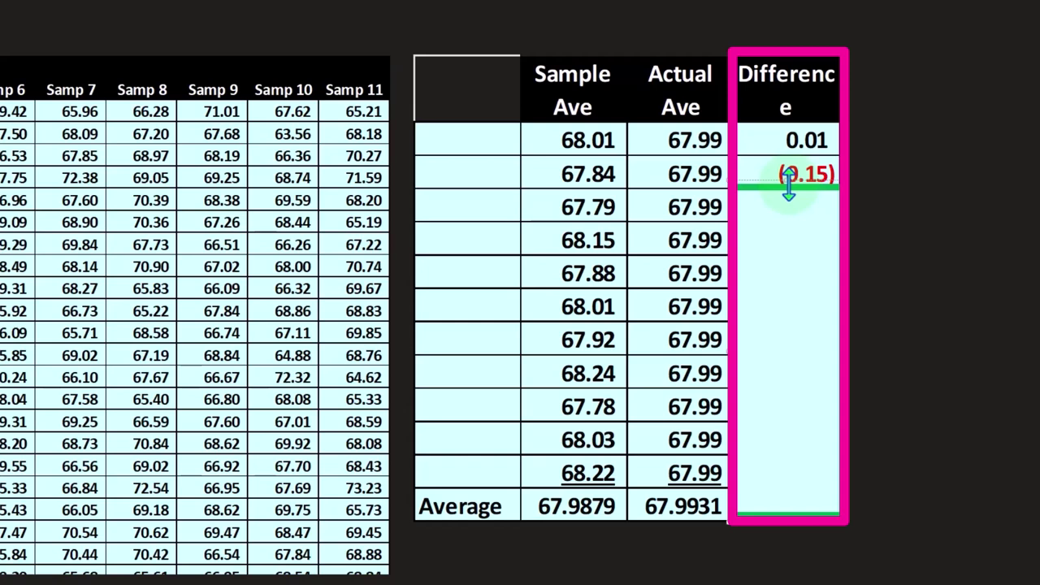
pyautogui.moveTo(788, 185); pyautogui.dragTo(791, 261)
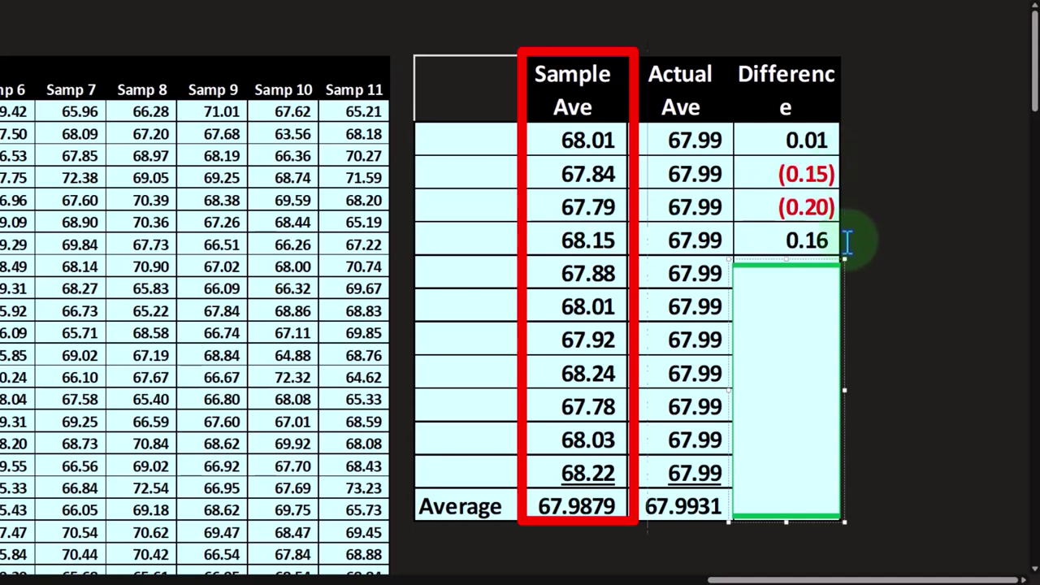
pyautogui.moveTo(788, 262); pyautogui.dragTo(794, 390)
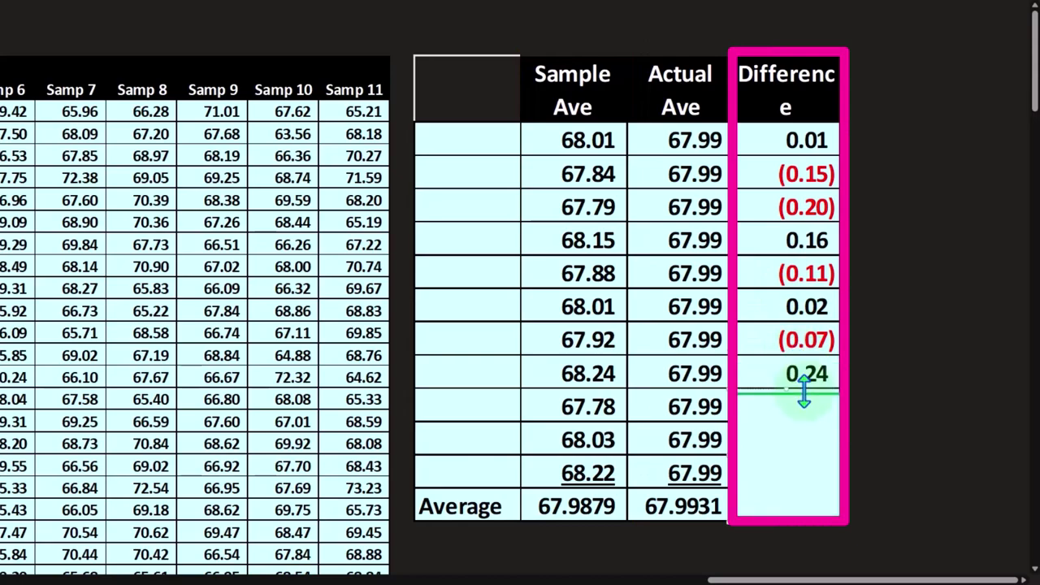
pyautogui.moveTo(840, 580); pyautogui.dragTo(863, 580)
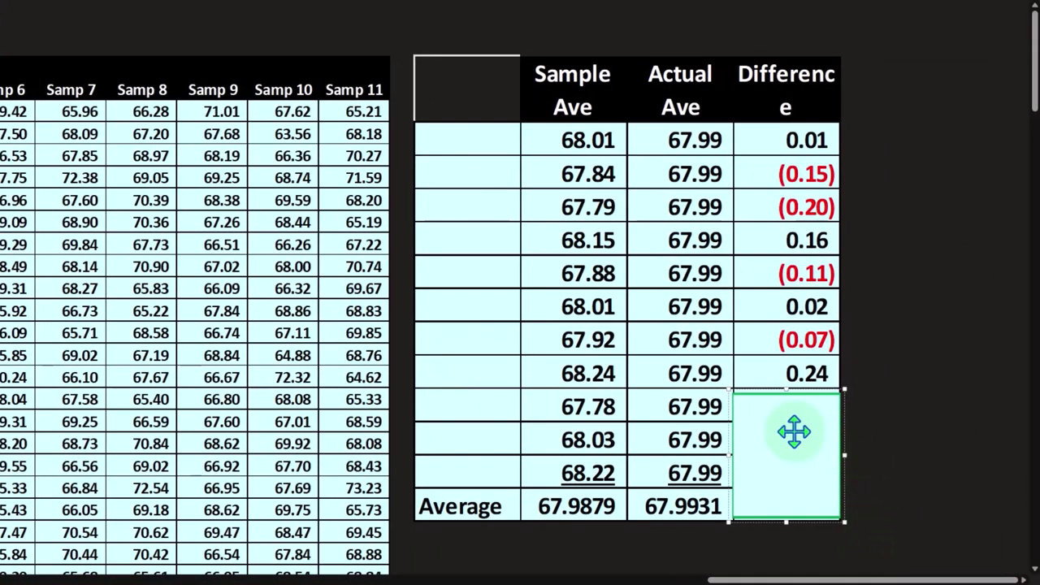
pyautogui.press('Delete')
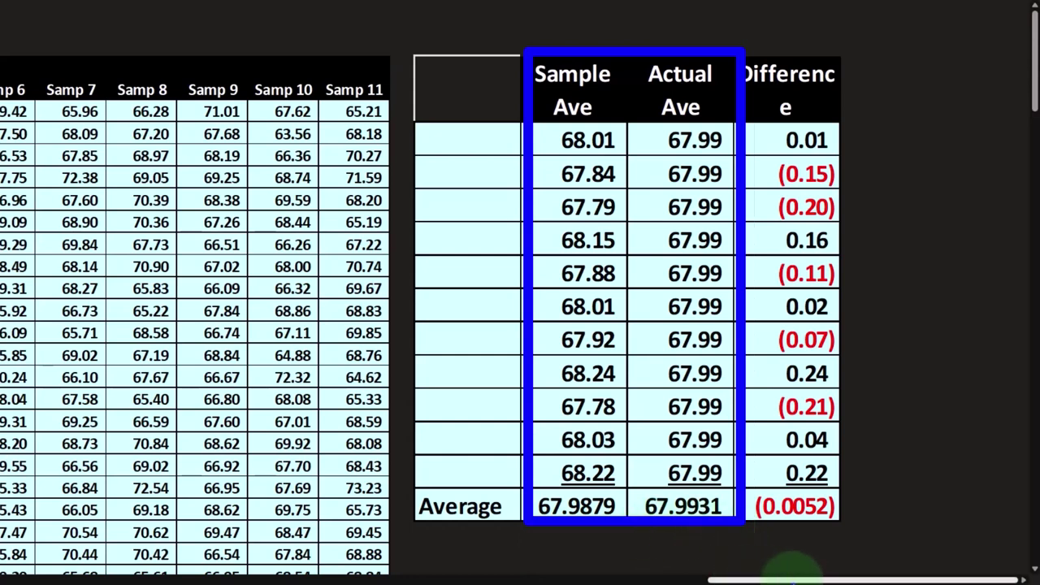
# Remove the cover over the Sample 11 histogram below the comparison table.
pyautogui.scroll(-3, 929, 360)
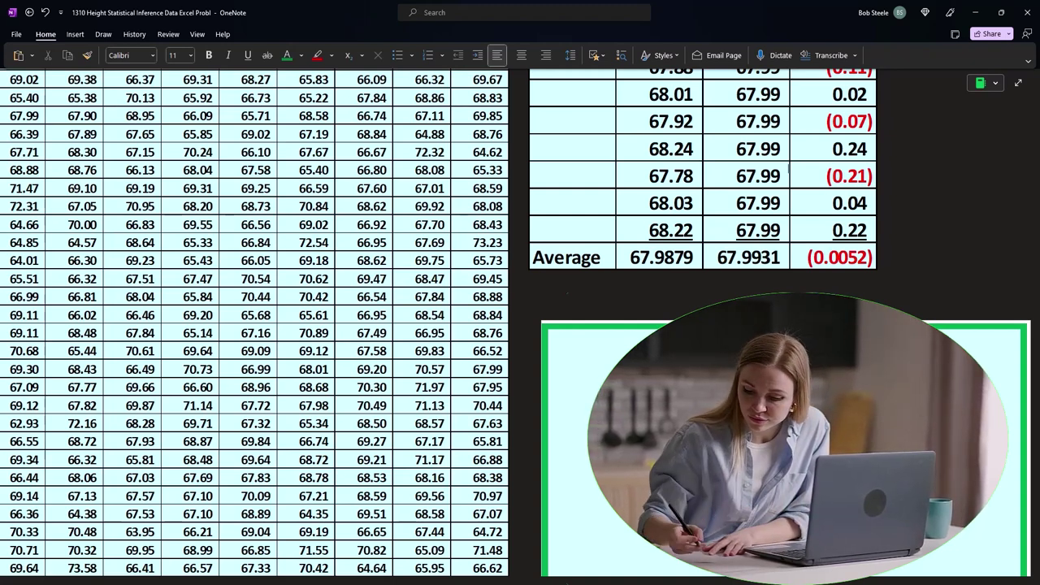
pyautogui.scroll(-2, 871, 383)
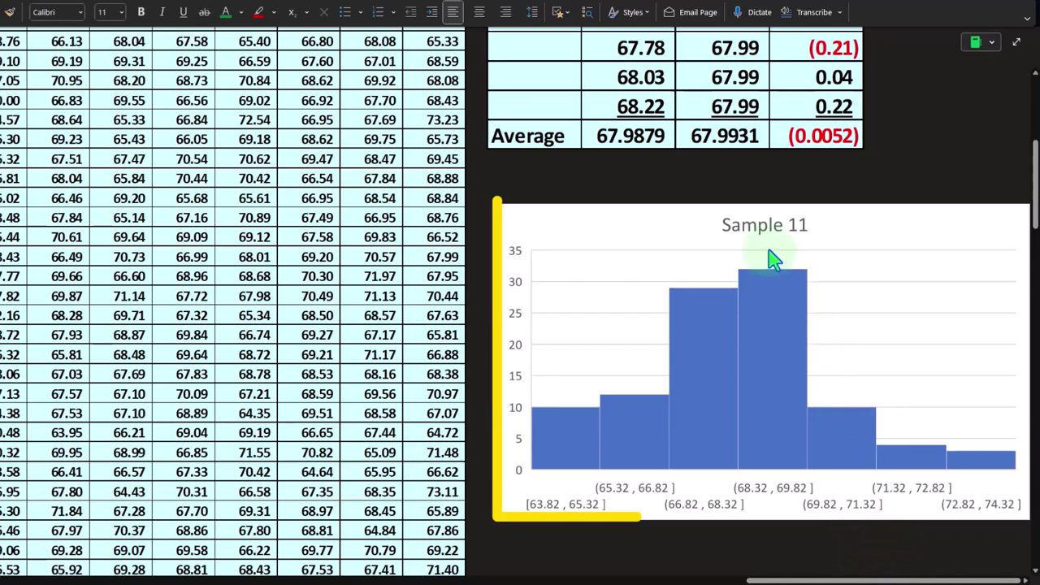
# Examine the Sample 11 histogram's distribution alongside the comparison table's Average row.
pyautogui.scroll(5, 740, 264)
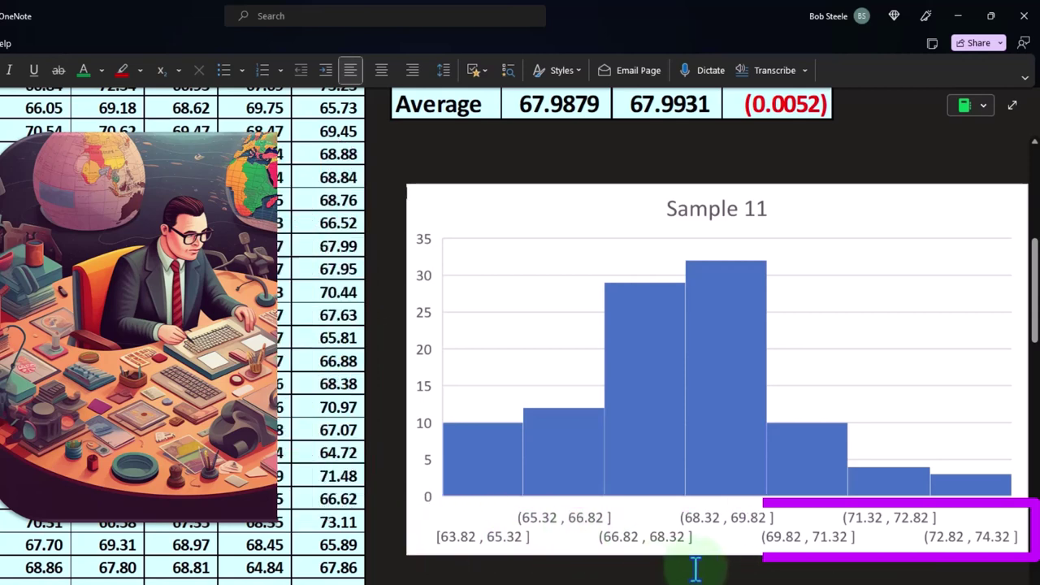
pyautogui.scroll(3, 683, 316)
pyautogui.scroll(1, 681, 312)
pyautogui.moveTo(699, 286); pyautogui.dragTo(707, 289)
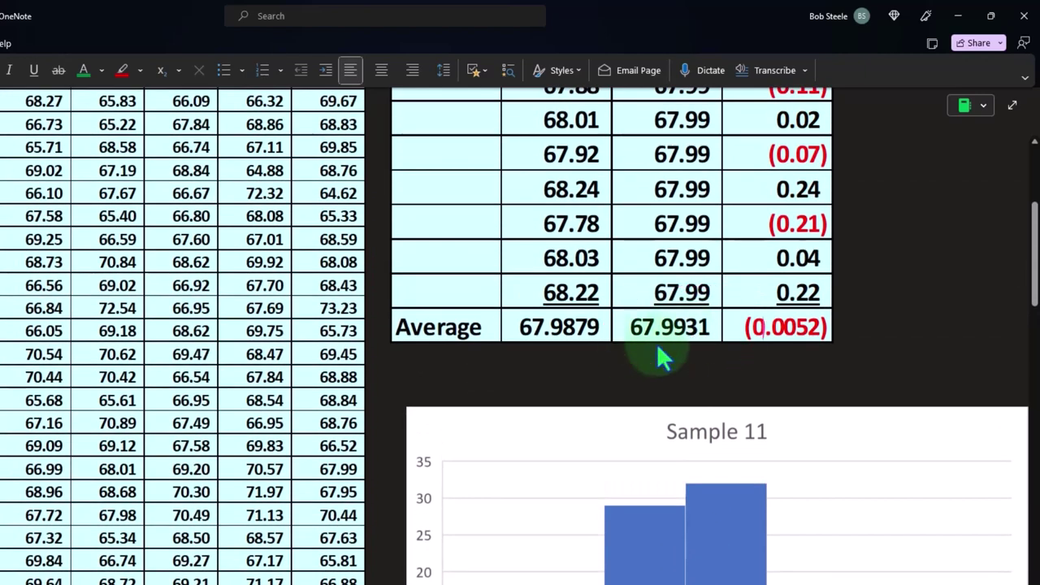
pyautogui.scroll(-5, 658, 353)
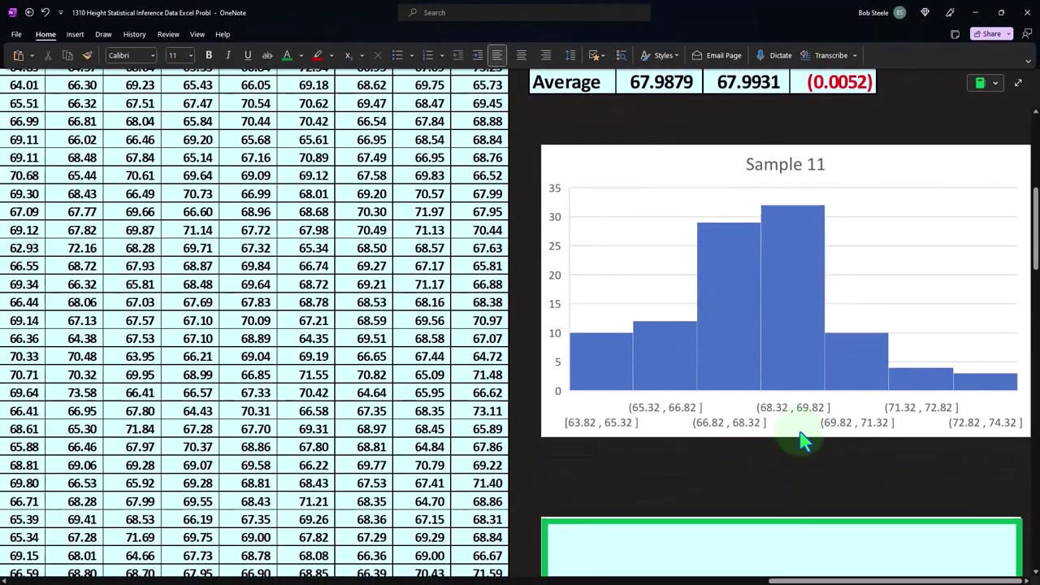
pyautogui.scroll(3, 792, 437)
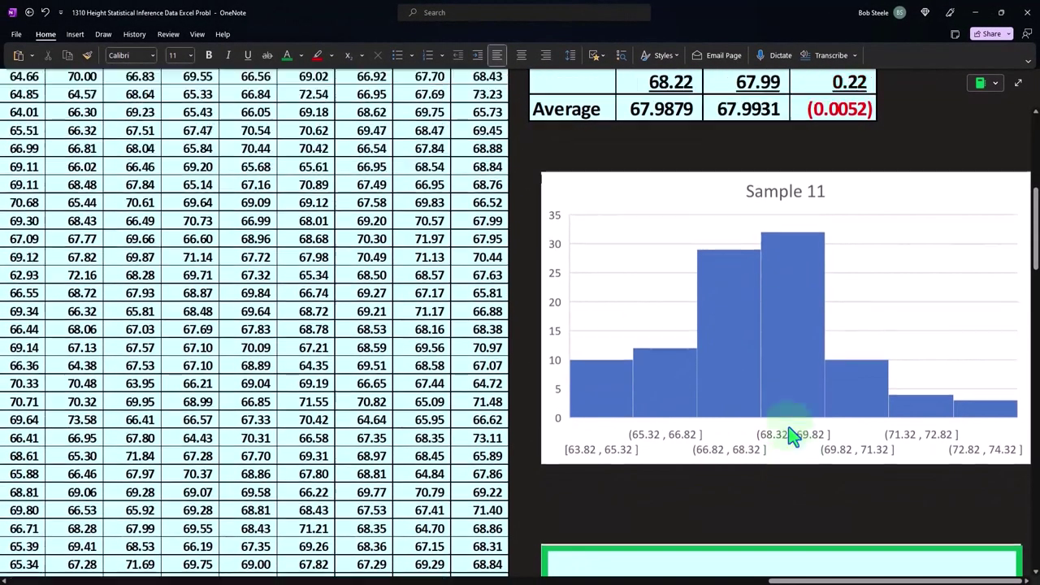
pyautogui.scroll(-3, 793, 437)
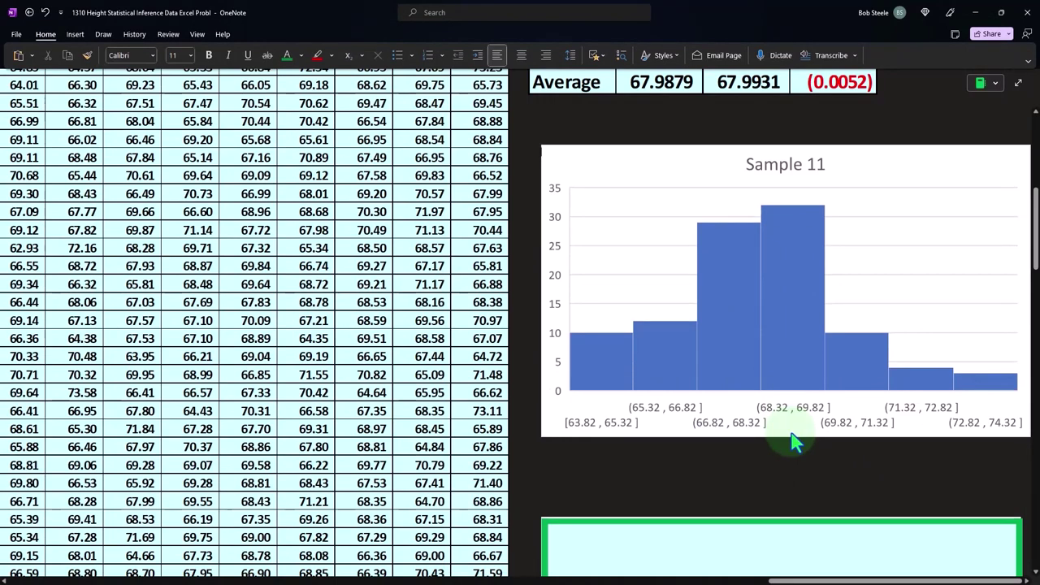
# Remove the covers over the Sample 10 and Sample 9 histograms below the Sample 11 chart.
pyautogui.scroll(-3, 792, 442)
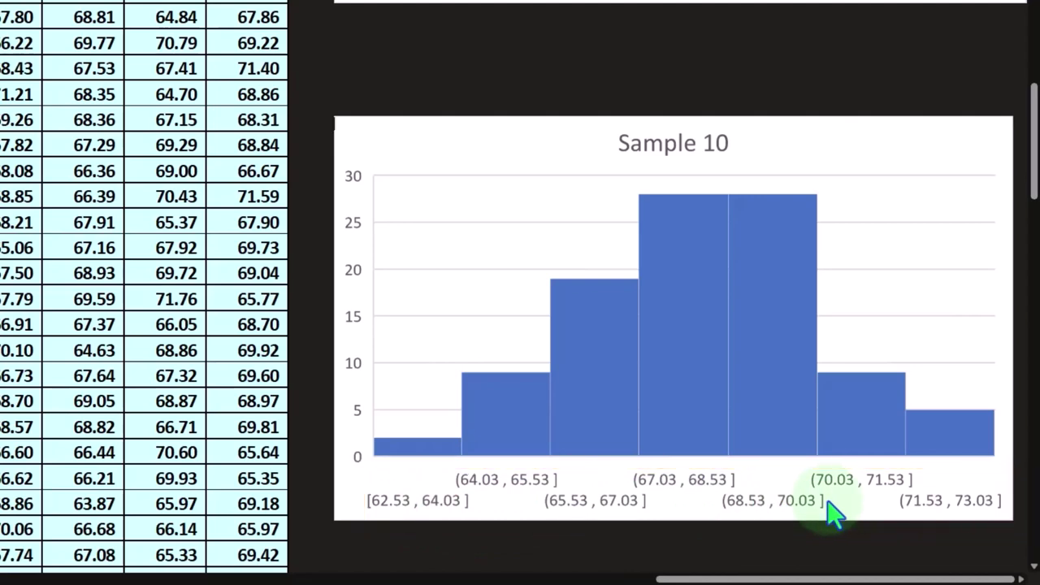
pyautogui.scroll(-10, 828, 499)
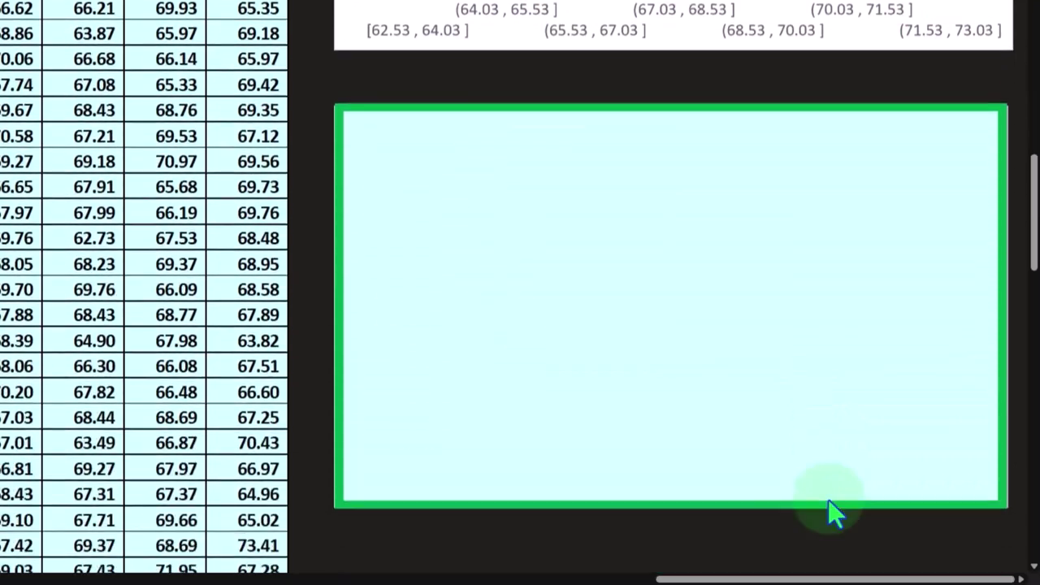
pyautogui.click(631, 226)
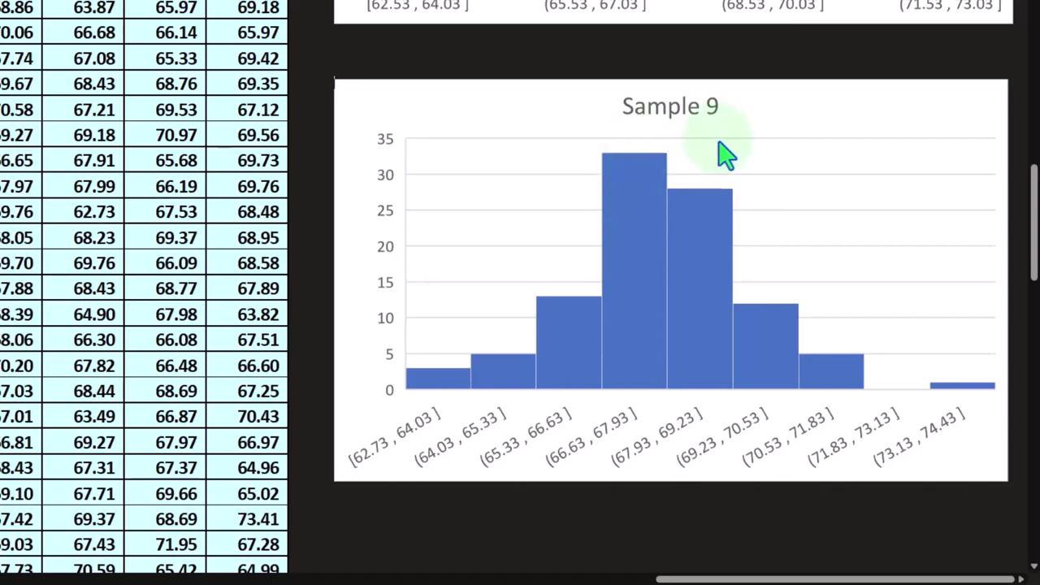
# Compare the Sample 9, 10 and 11 histograms with the Sample Ave, Actual Ave and Difference table.
pyautogui.scroll(15, 336, 229)
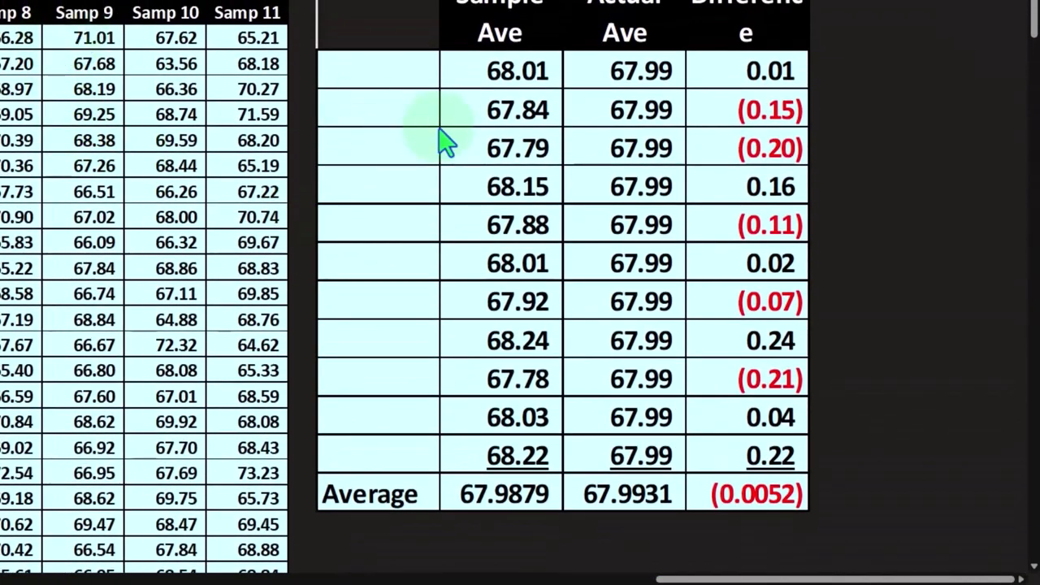
pyautogui.scroll(-15, 445, 143)
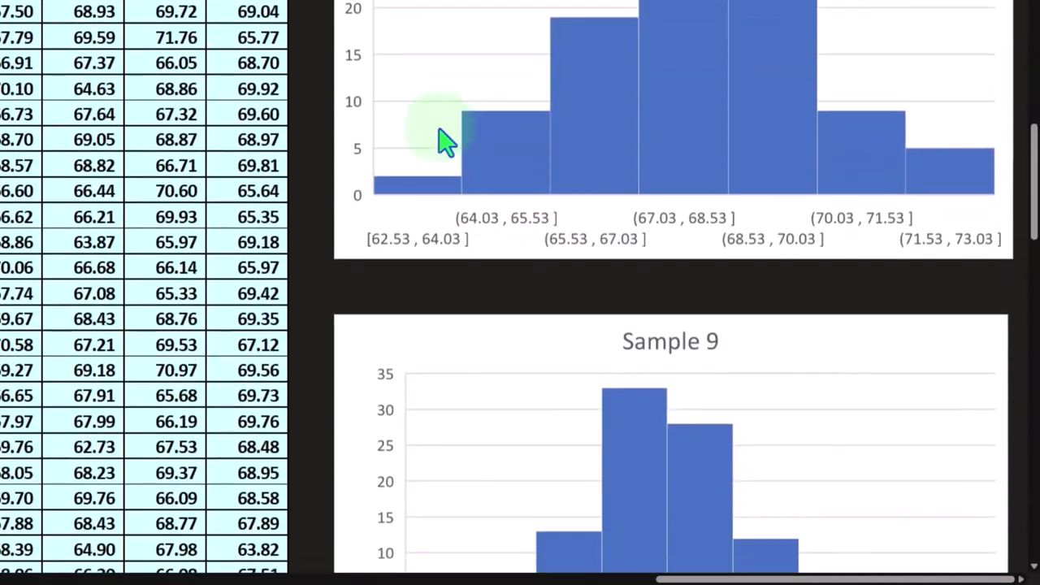
pyautogui.scroll(-3, 446, 143)
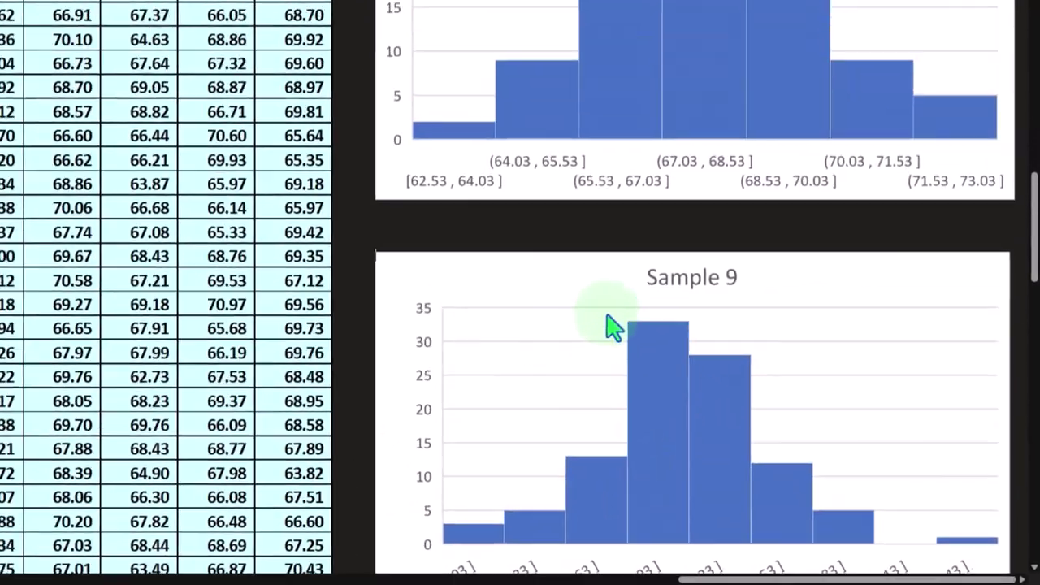
pyautogui.scroll(5, 608, 325)
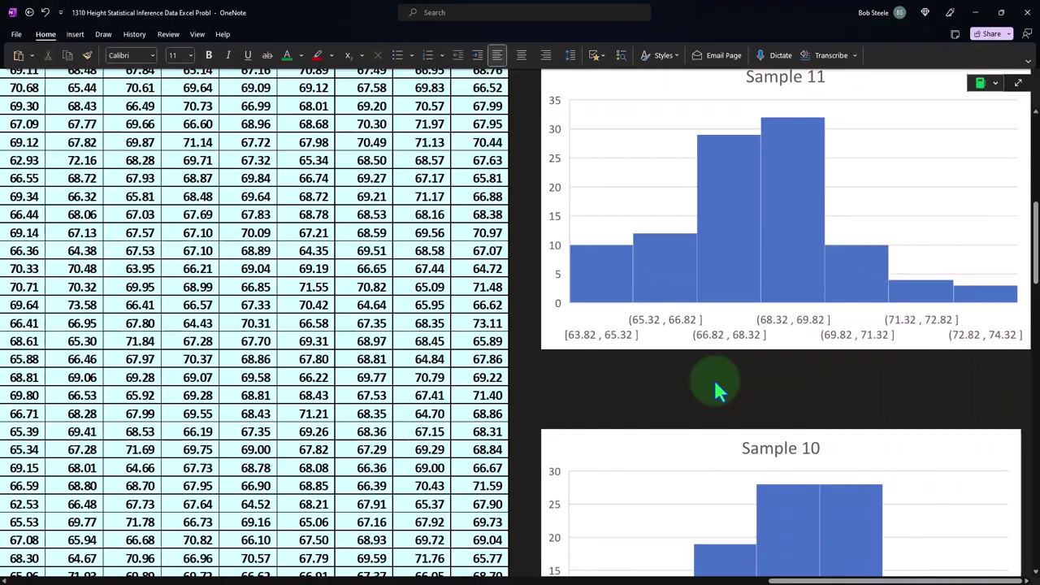
pyautogui.scroll(-4, 713, 378)
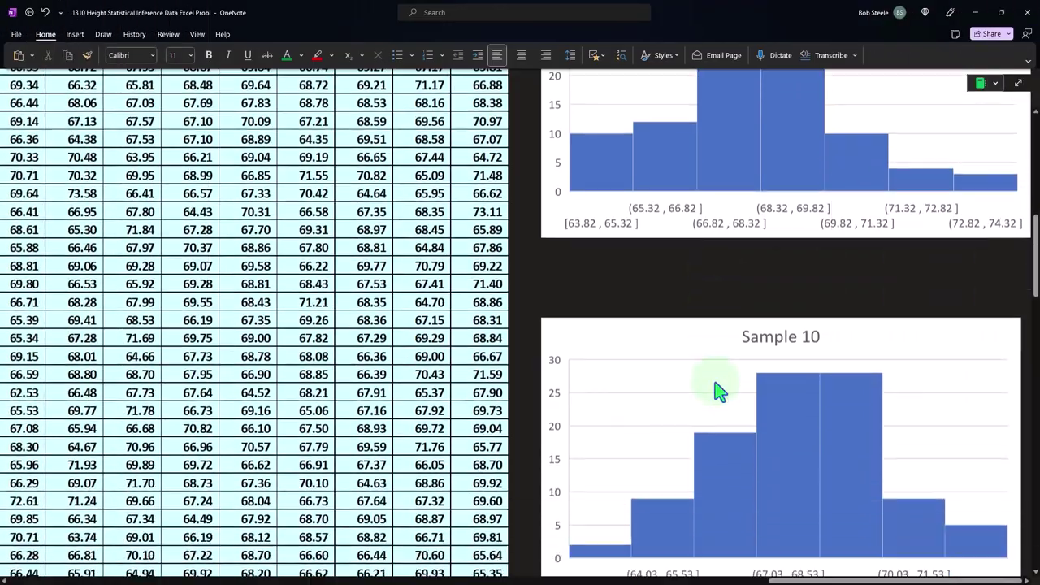
pyautogui.scroll(-3, 715, 380)
pyautogui.scroll(10, 715, 381)
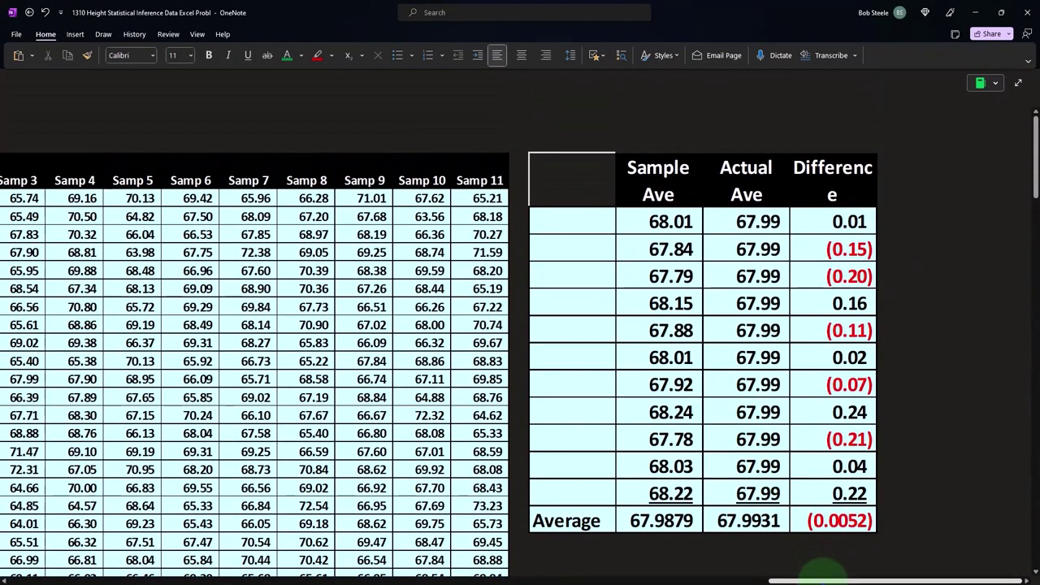
# Return to the full population's height histogram and examine its shape and bins alongside the mean, median, max and min table.
pyautogui.moveTo(823, 576); pyautogui.dragTo(58, 579)
pyautogui.scroll(-3, 136, 459)
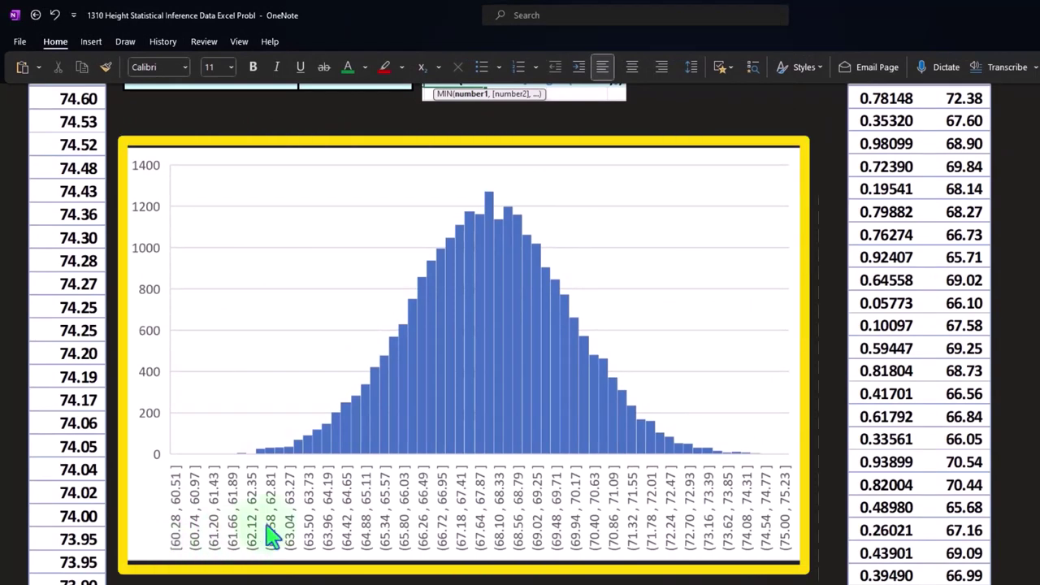
pyautogui.click(479, 406)
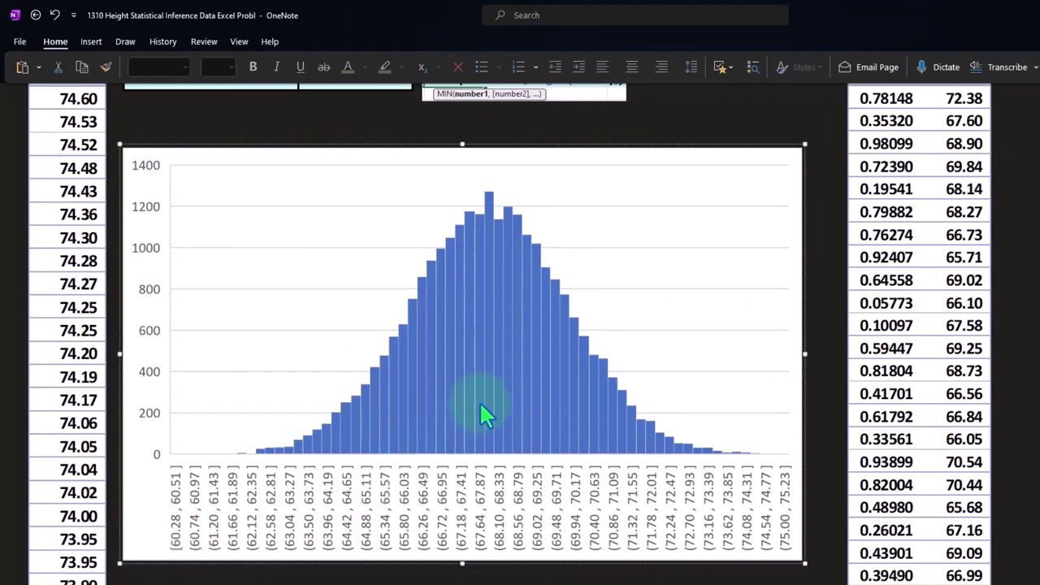
pyautogui.click(705, 581)
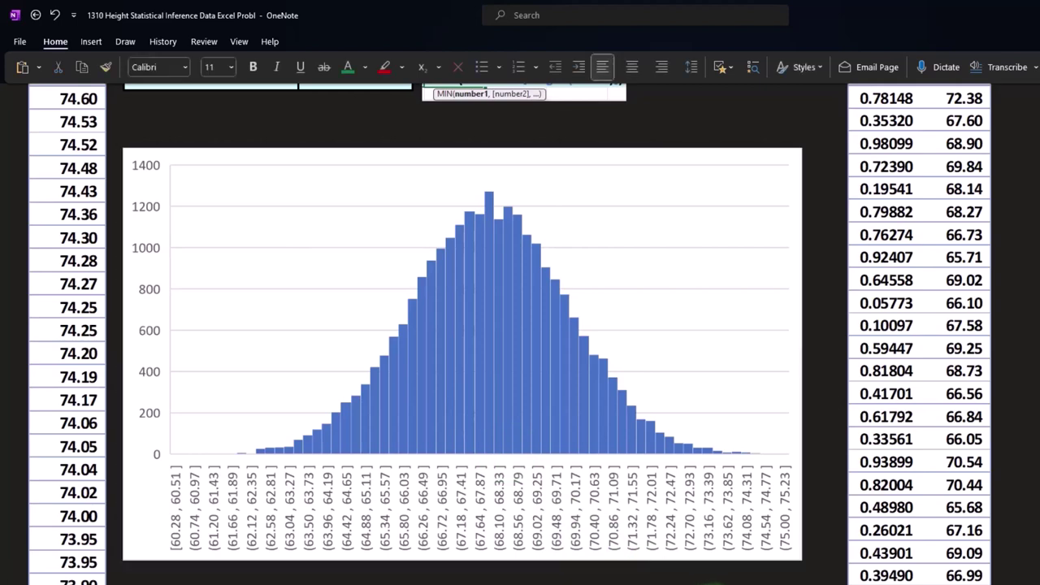
pyautogui.scroll(5, 520, 333)
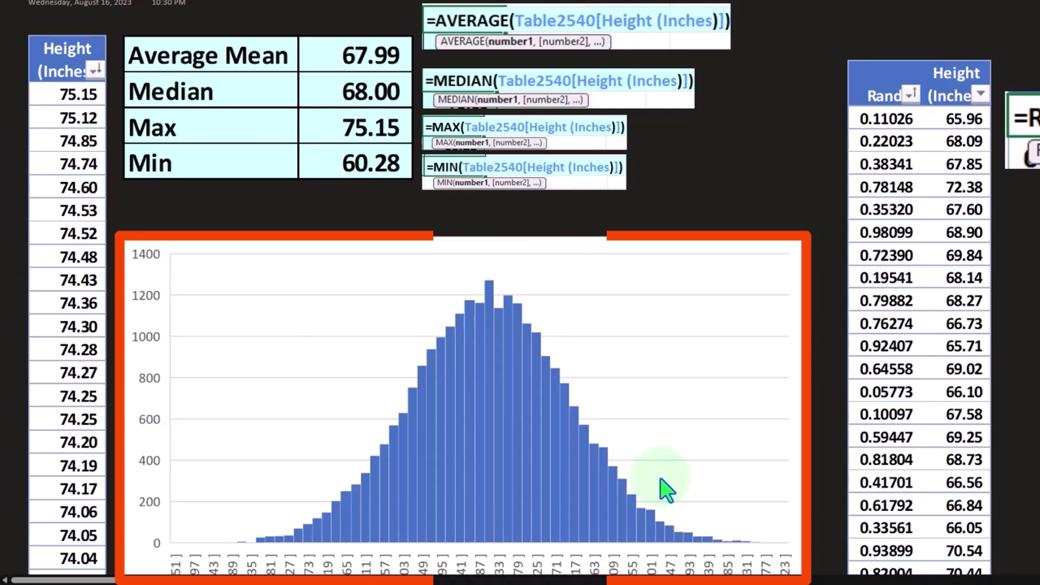
pyautogui.scroll(-2, 662, 487)
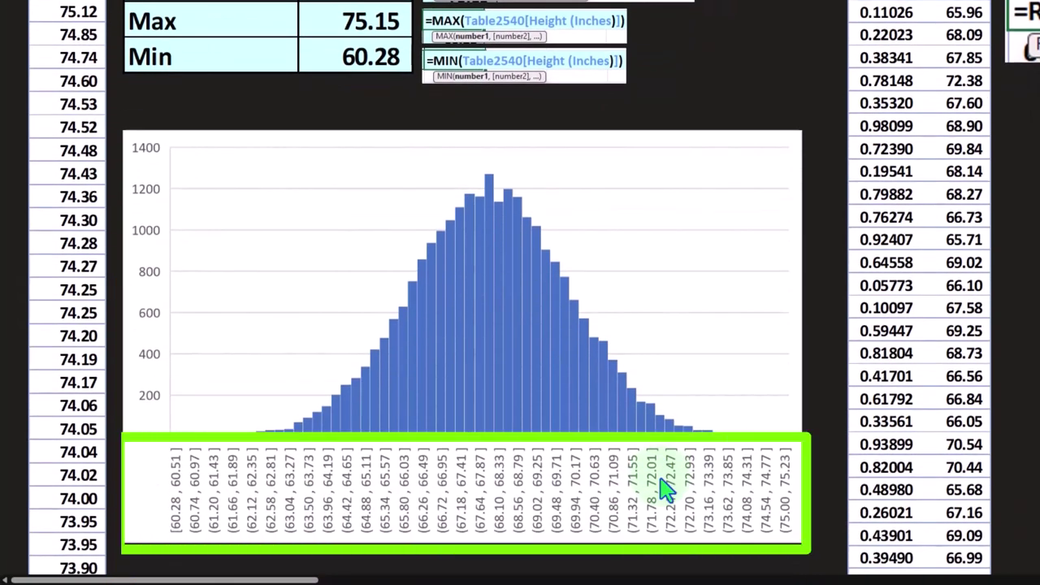